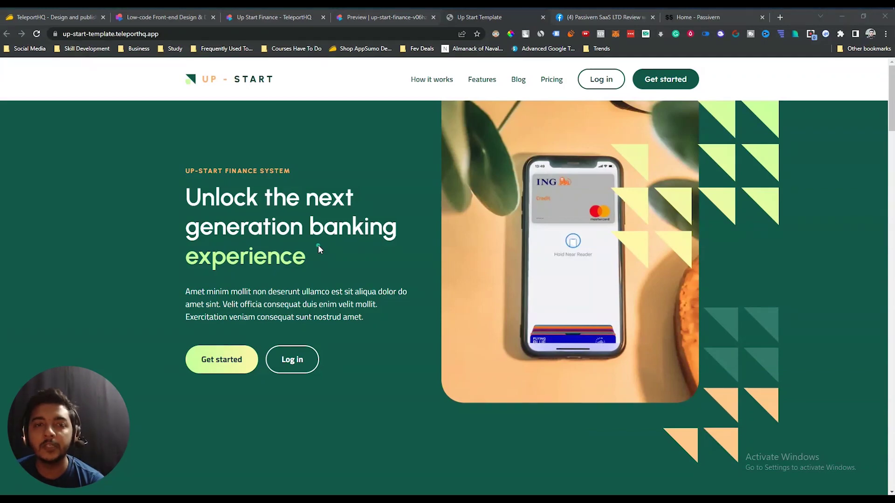
Look through the published Up Start finance template site, from its hero section down to the closing call to action and back
left_click(70, 17)
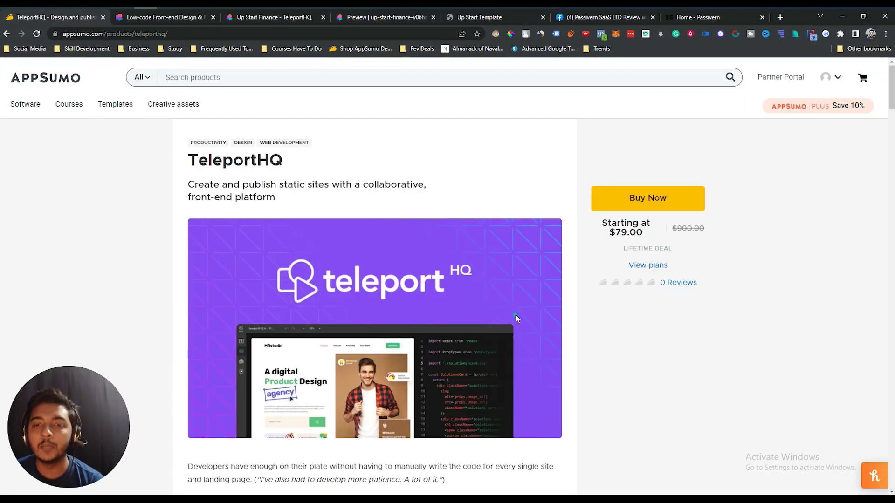
left_click(491, 17)
left_click_drag(214, 216, 368, 308)
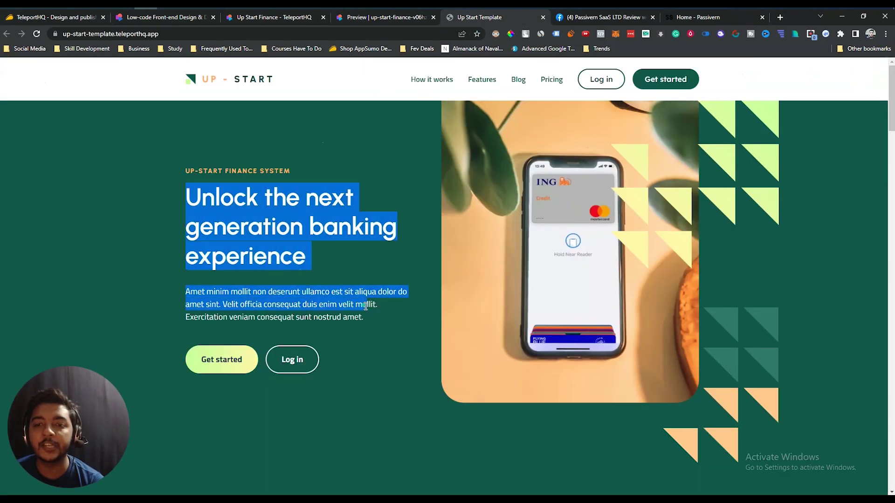
left_click(368, 308)
scroll(533, 289, "down", 10)
scroll(536, 289, "down", 6)
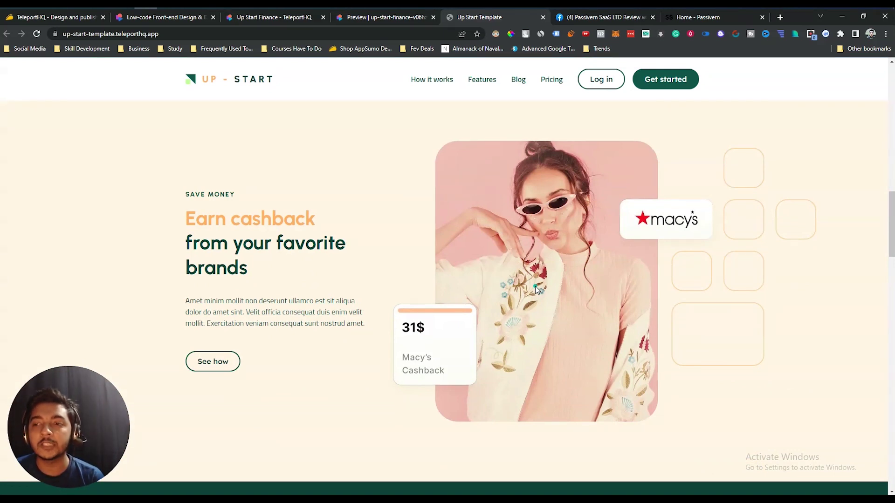
scroll(537, 289, "down", 20)
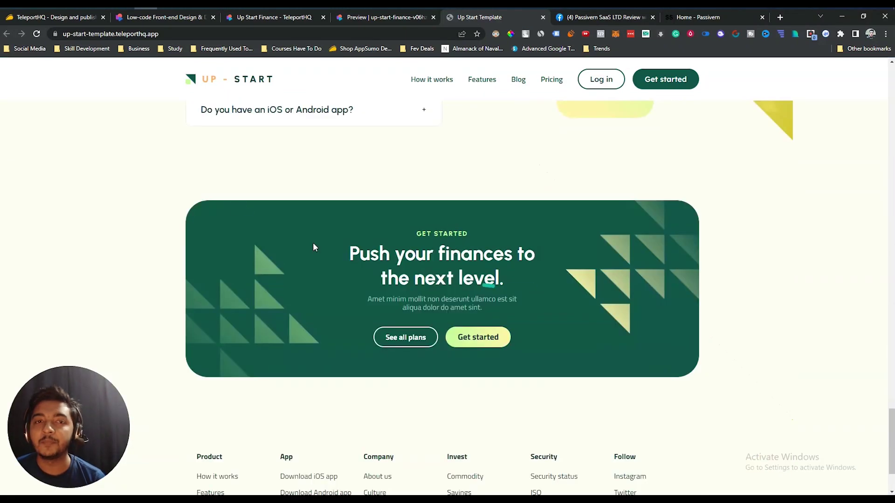
middle_click(720, 397)
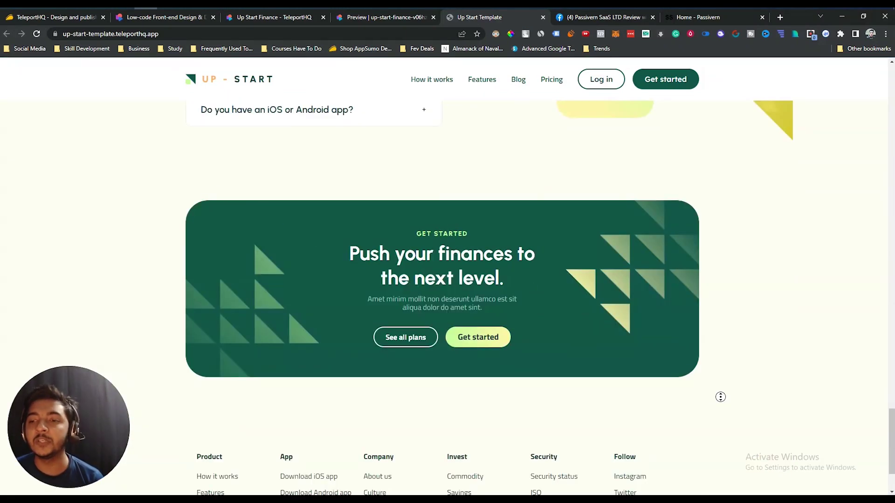
scroll(709, 238, "up", 20)
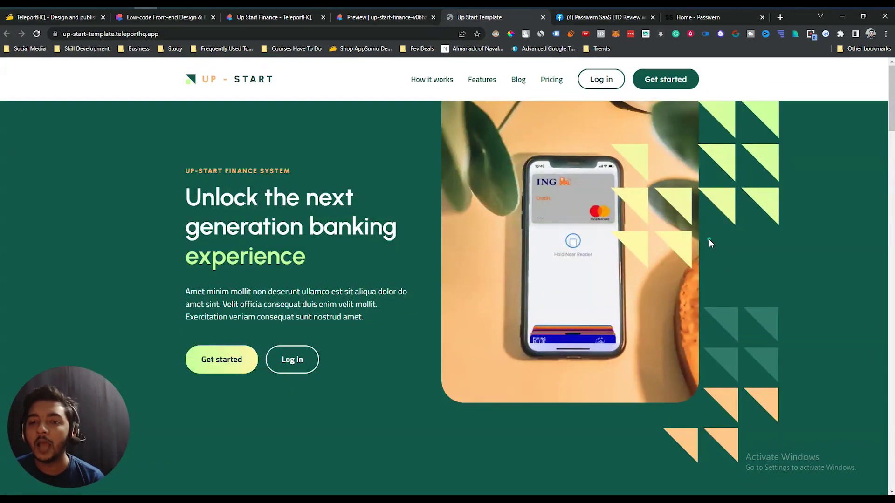
scroll(709, 239, "down", 1)
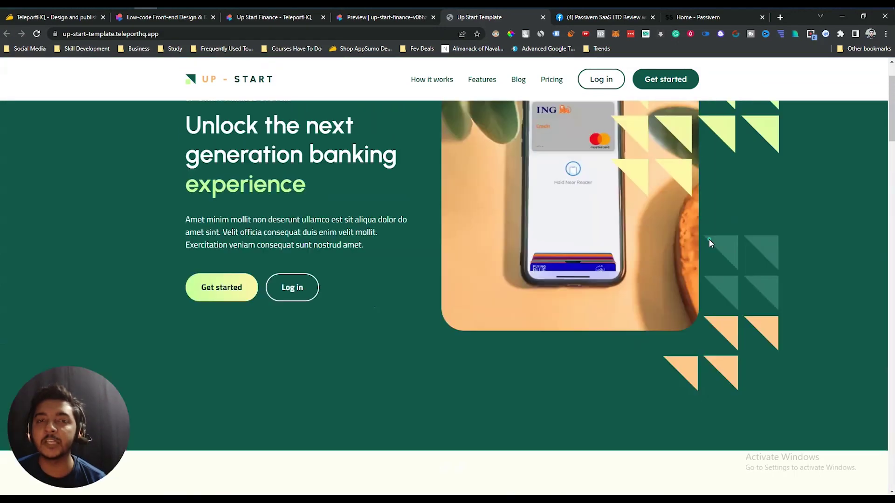
scroll(709, 239, "up", 1)
Switch to the AppSumo TeleportHQ deal page and read its TL;DR section and low-code tool description, highlighting the key phrases
left_click(42, 20)
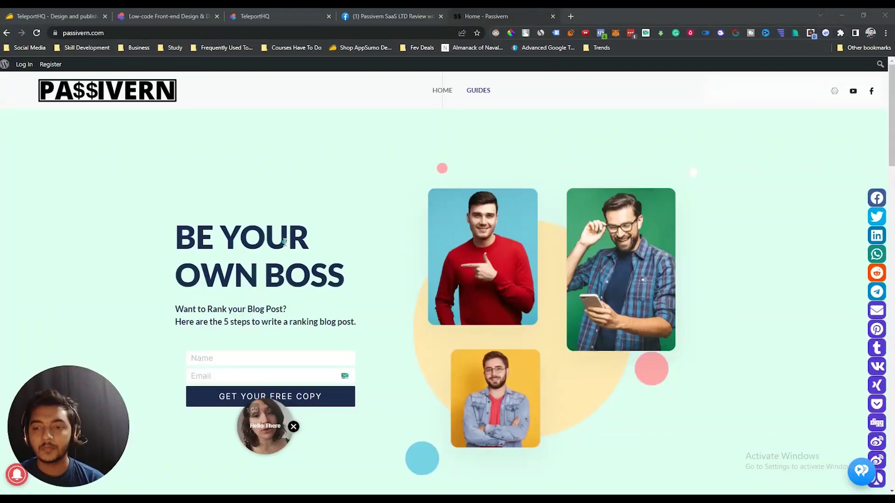
left_click(60, 18)
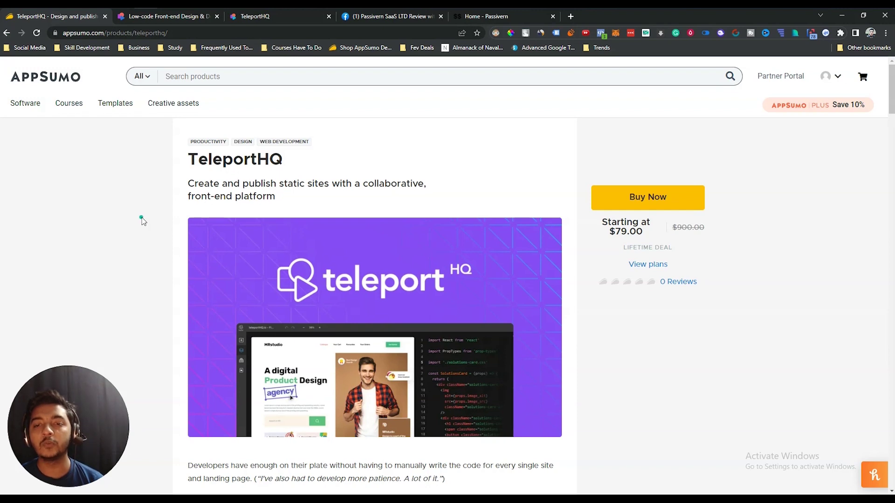
scroll(143, 220, "down", 10)
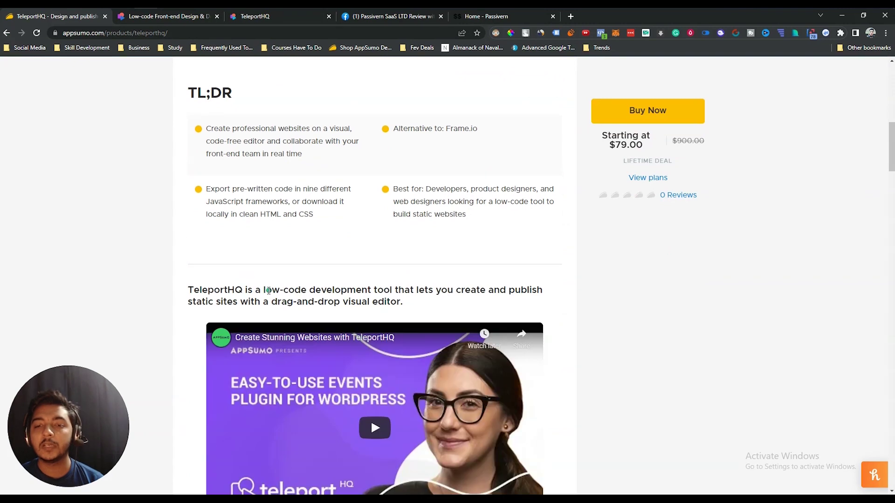
left_click_drag(261, 290, 410, 289)
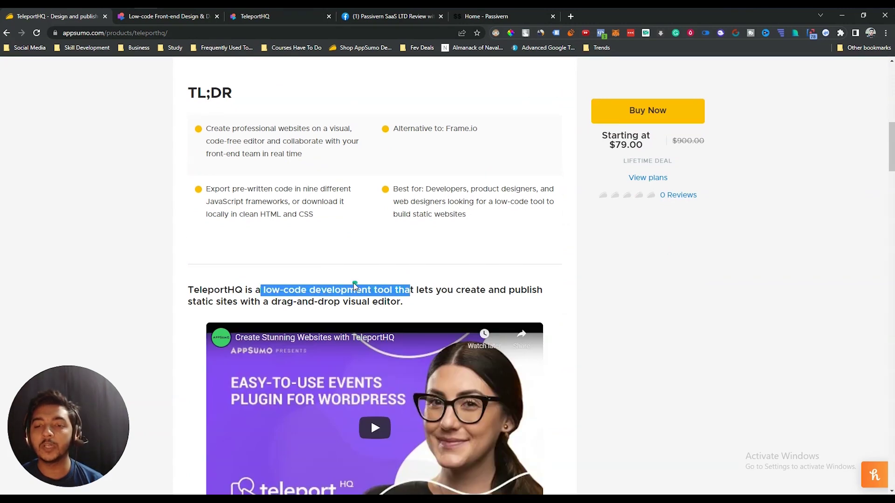
left_click(276, 290)
left_click_drag(262, 291, 308, 290)
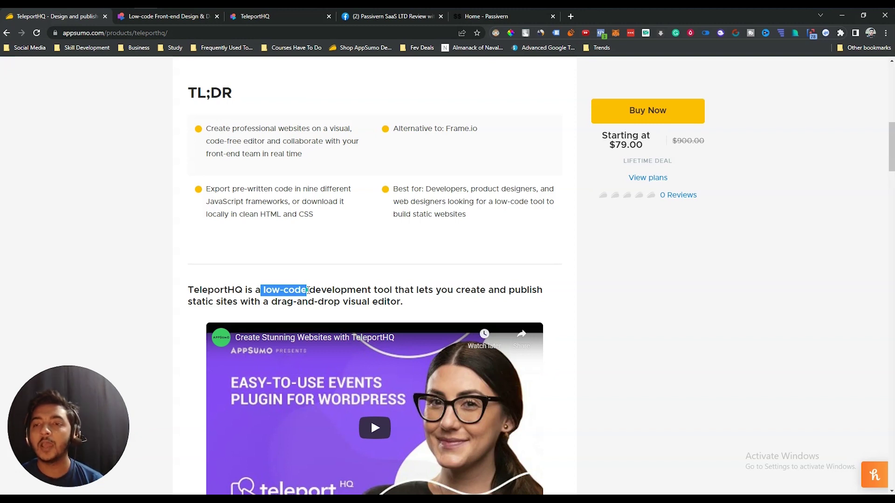
left_click_drag(453, 129, 489, 140)
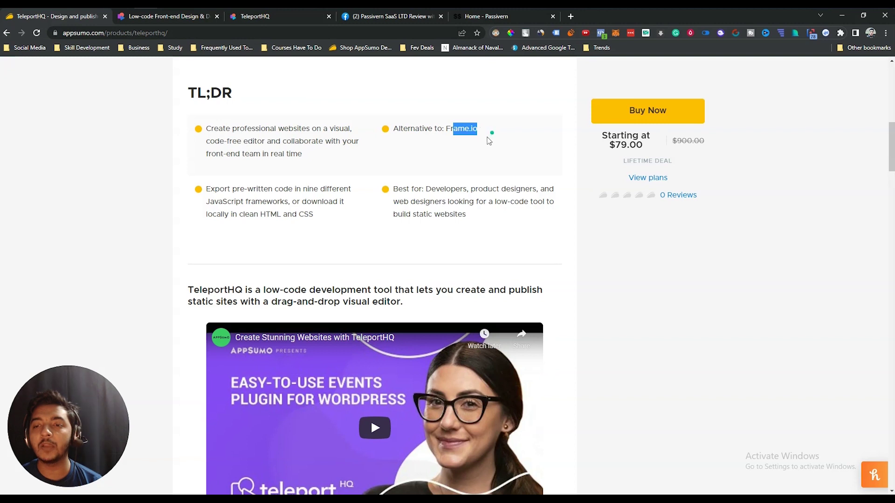
left_click_drag(396, 190, 477, 217)
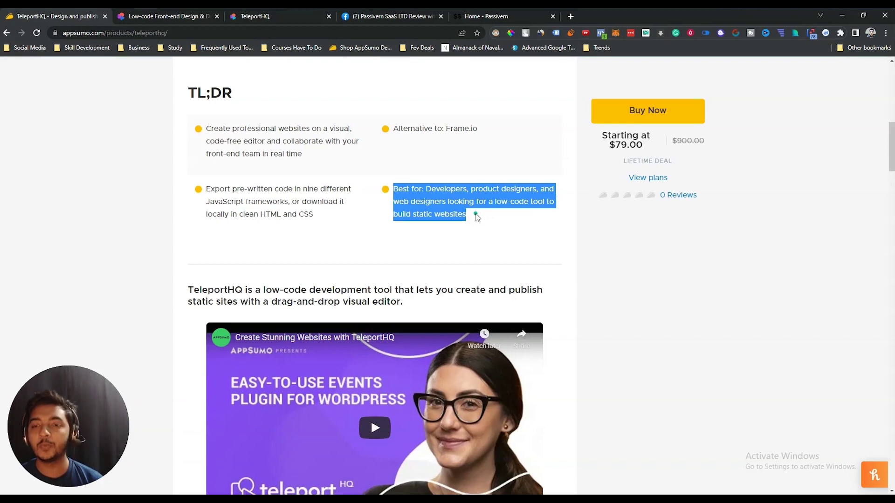
Examine the deal's license plans, highlighting the custom domains, editors and one-time price of License Tier 3 and License Tier 1
scroll(475, 216, "down", 15)
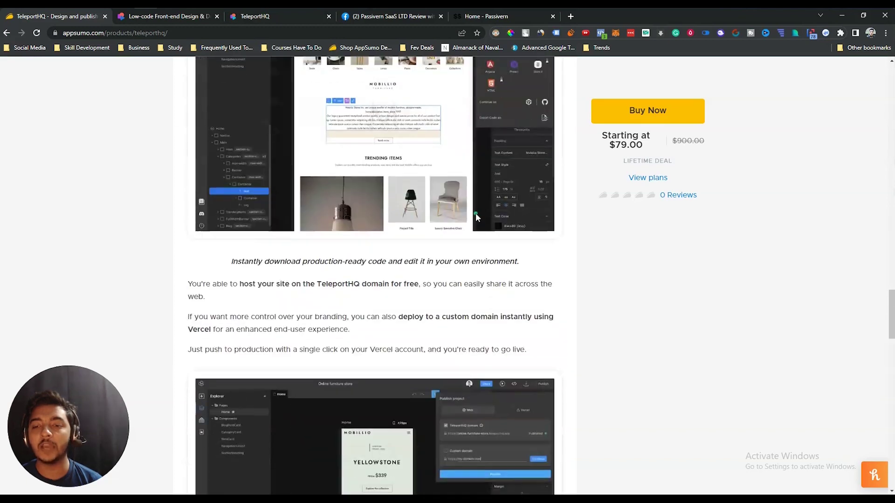
scroll(475, 215, "down", 12)
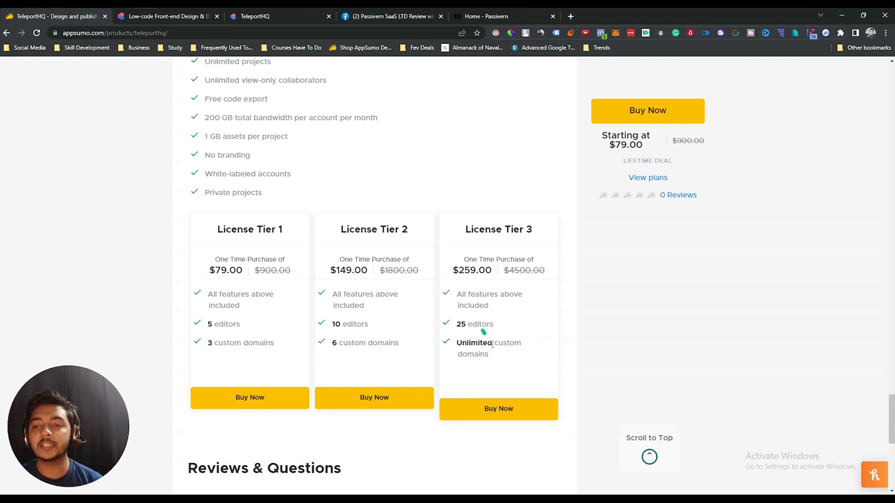
left_click_drag(495, 356, 456, 344)
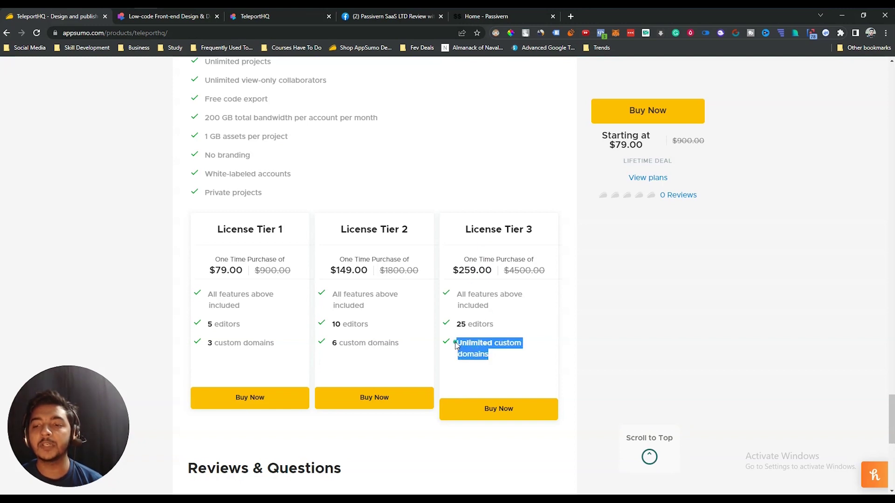
left_click(494, 327)
triple_click(495, 327)
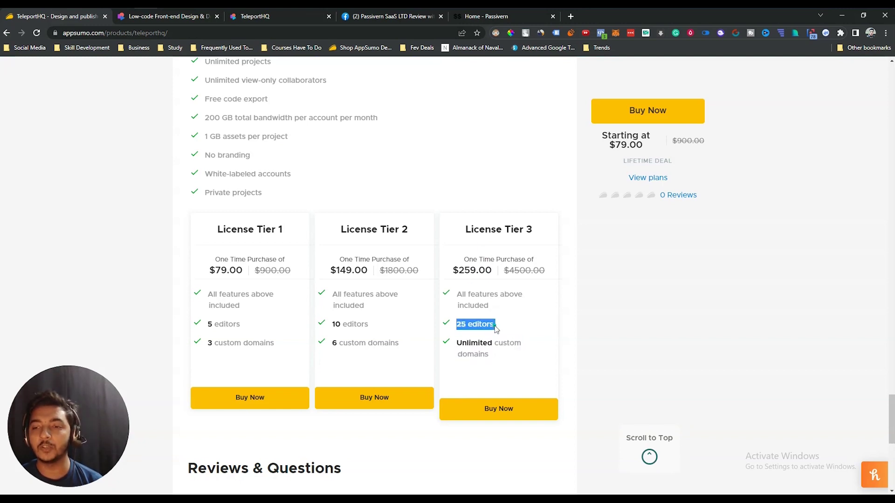
left_click_drag(452, 271, 490, 272)
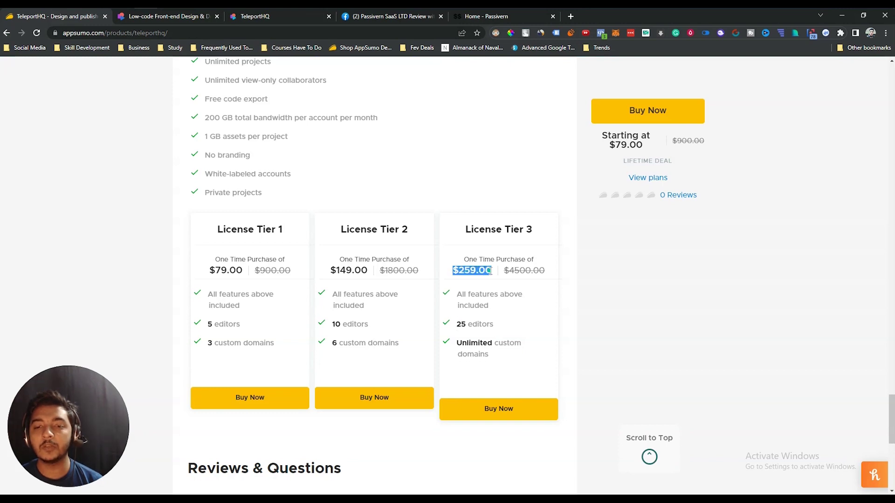
double_click(242, 230)
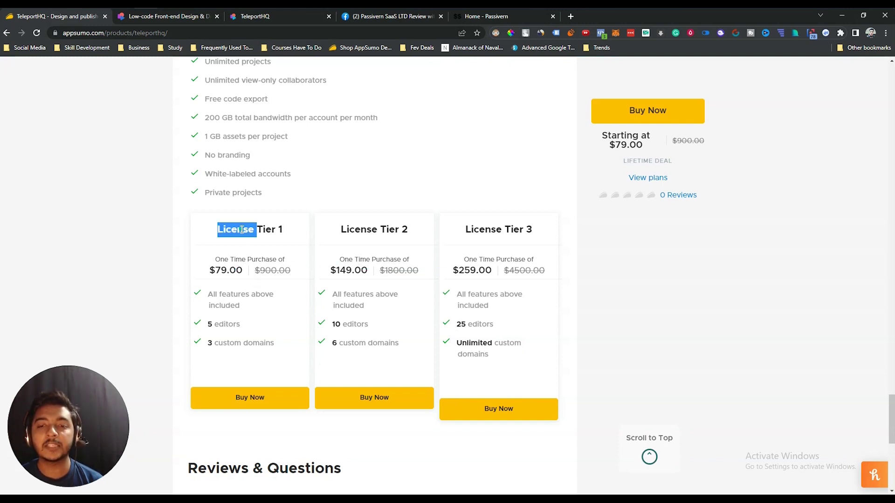
left_click(242, 230)
triple_click(214, 342)
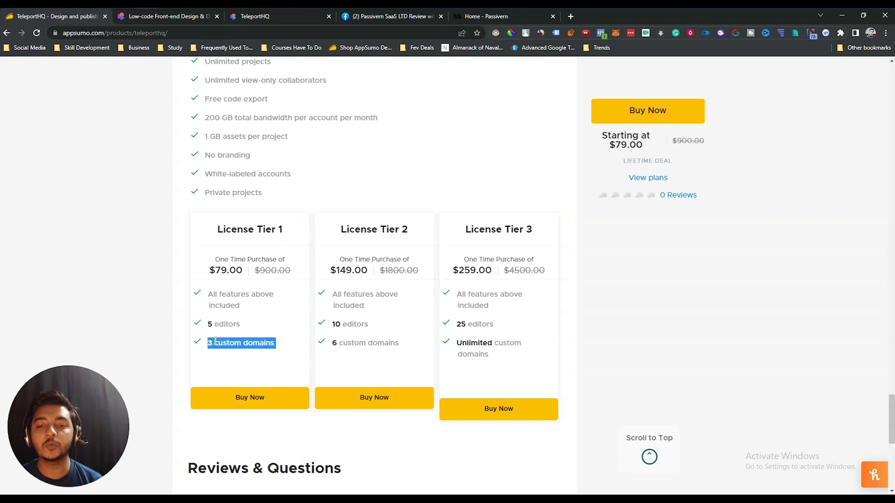
triple_click(212, 323)
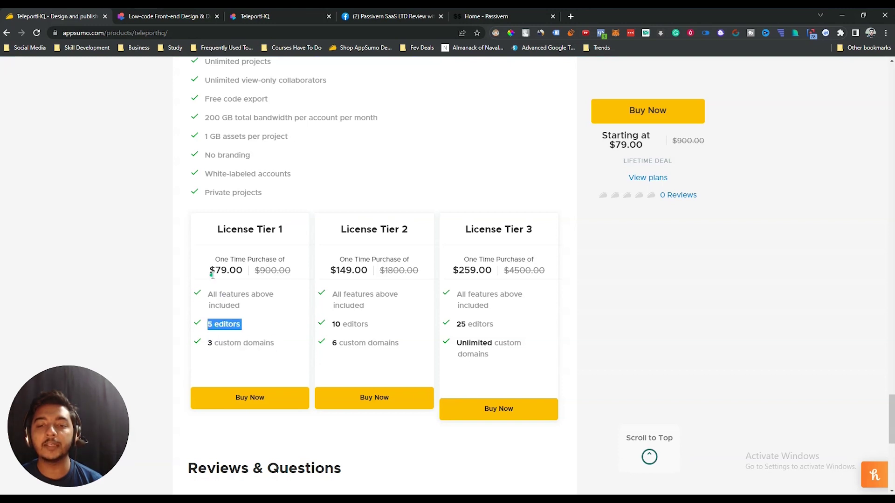
left_click_drag(212, 275, 243, 275)
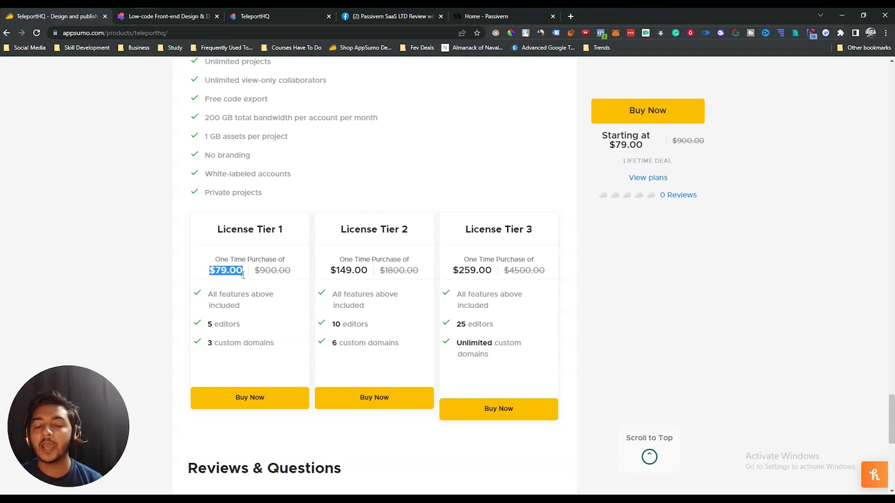
left_click(573, 373)
scroll(532, 199, "up", 20)
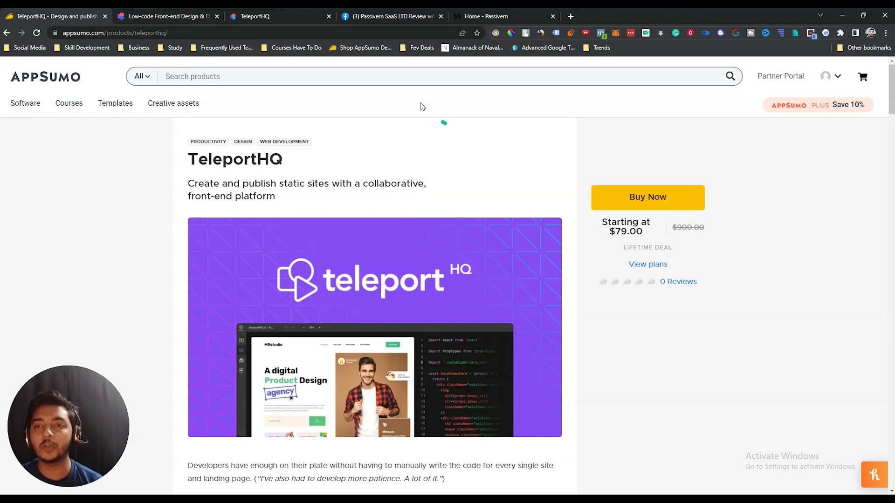
Switch to the Passivern SaaS LTD Review with Giveaway Facebook group and browse its lifetime deal posts
left_click(394, 18)
scroll(555, 242, "down", 7)
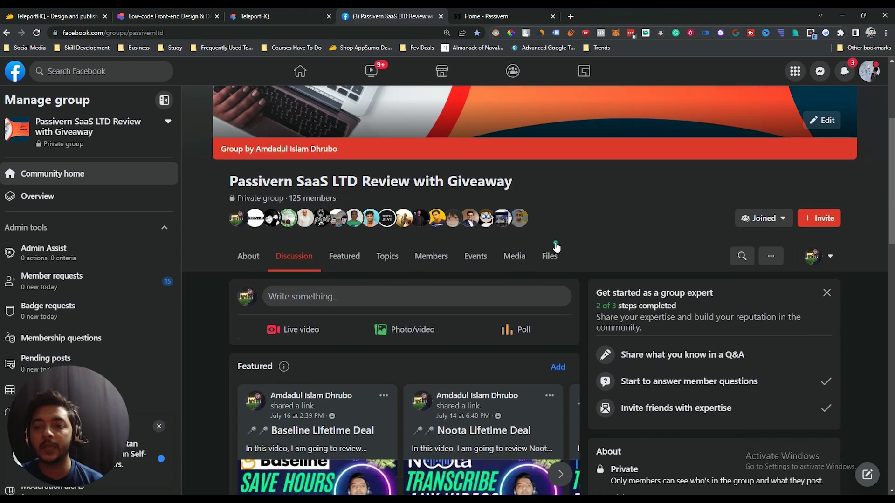
scroll(590, 405, "down", 6)
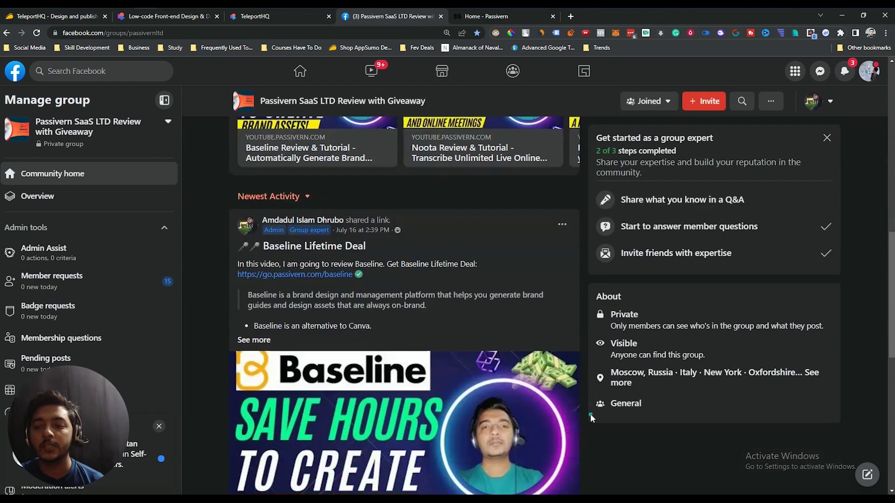
scroll(590, 416, "down", 8)
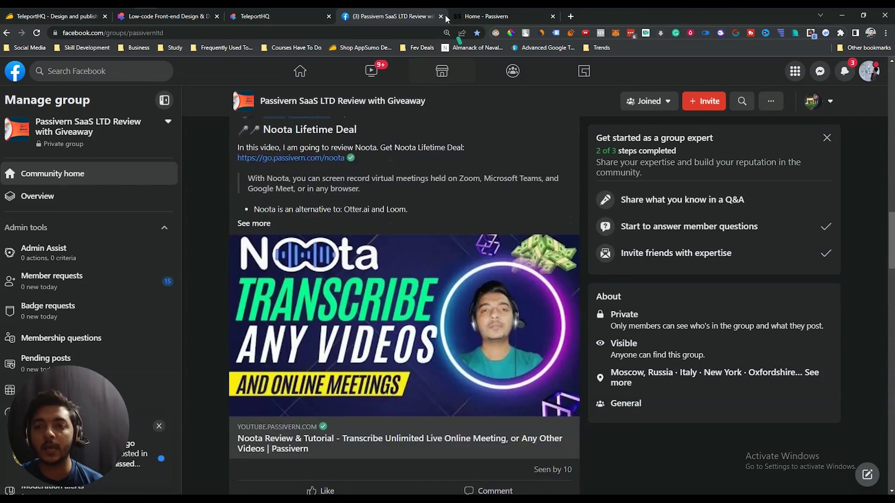
scroll(215, 346, "down", 6)
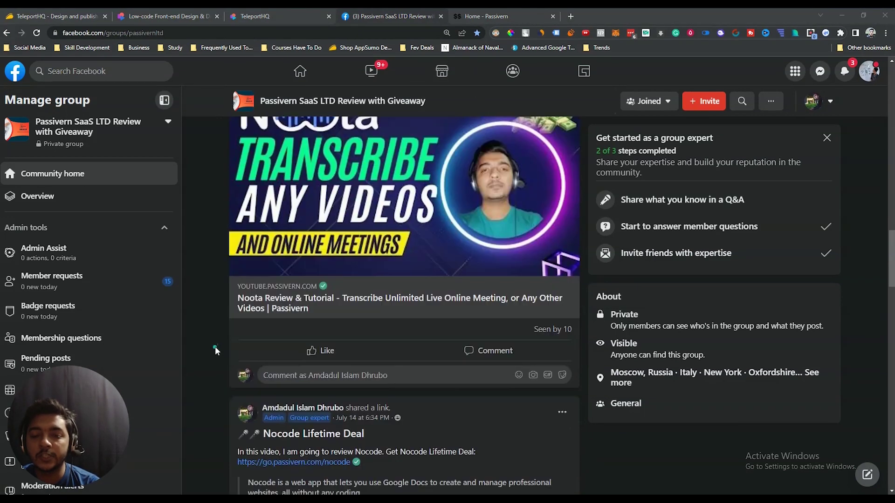
scroll(214, 346, "down", 15)
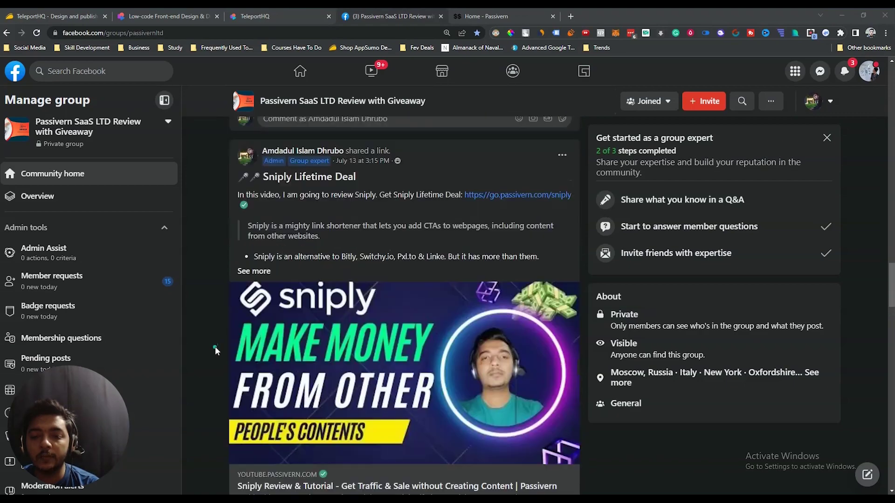
scroll(214, 346, "down", 11)
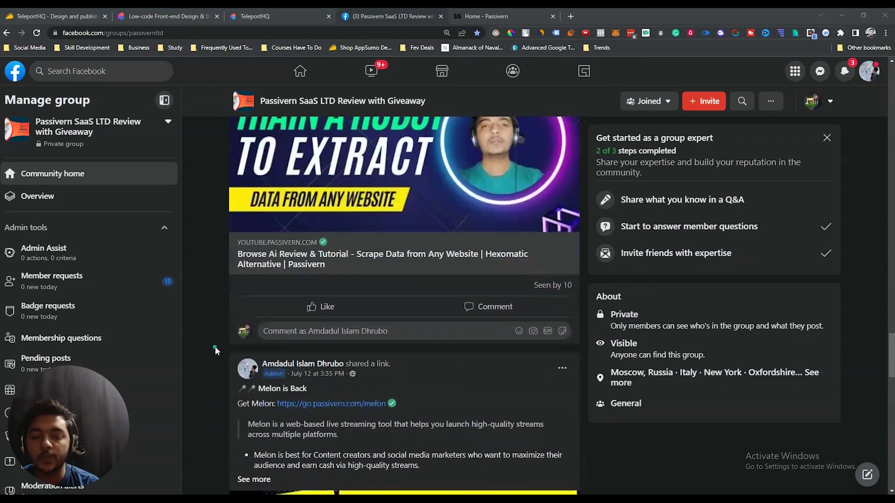
scroll(214, 346, "up", 20)
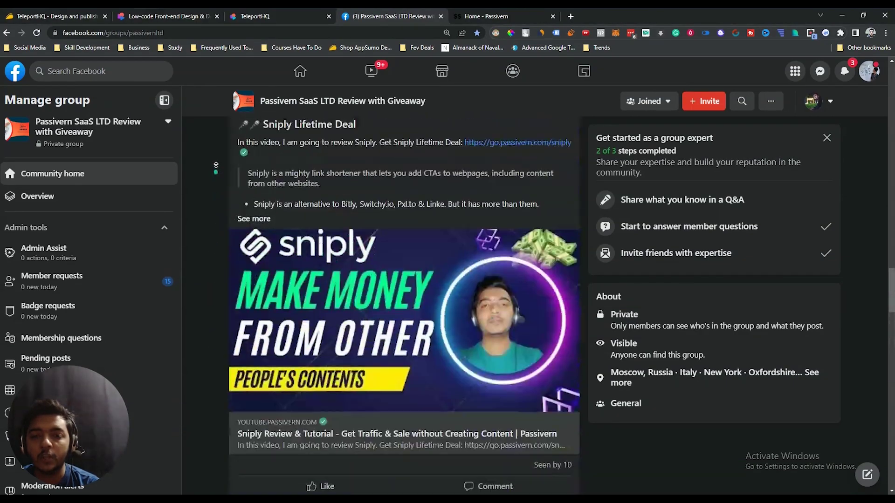
scroll(216, 162, "up", 15)
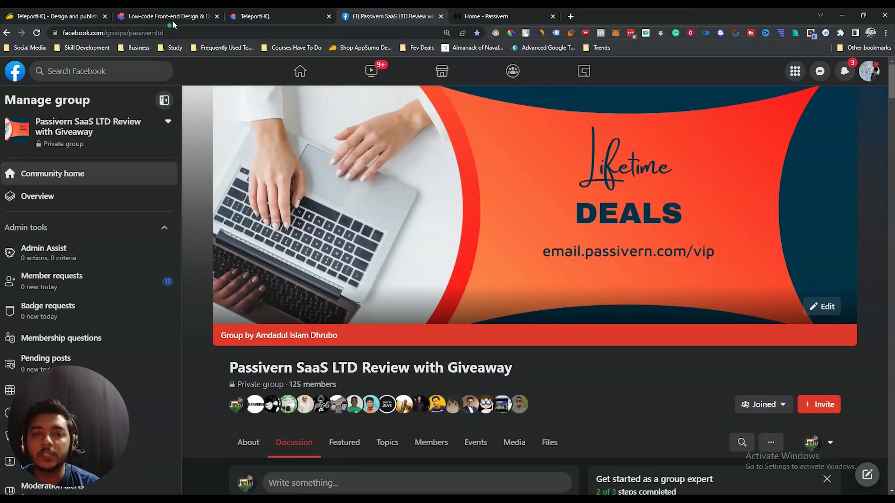
Switch to TeleportHQ, return from project creation to My workspace, and look over the workspace's options
left_click(256, 18)
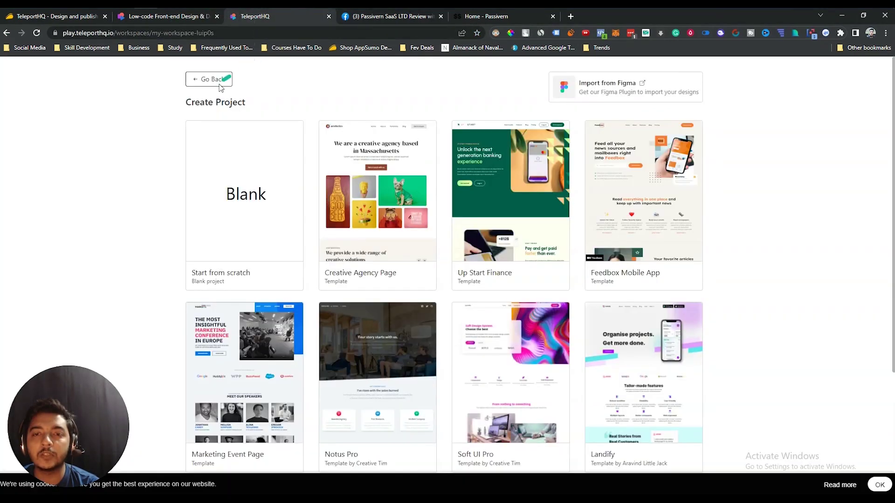
left_click(211, 82)
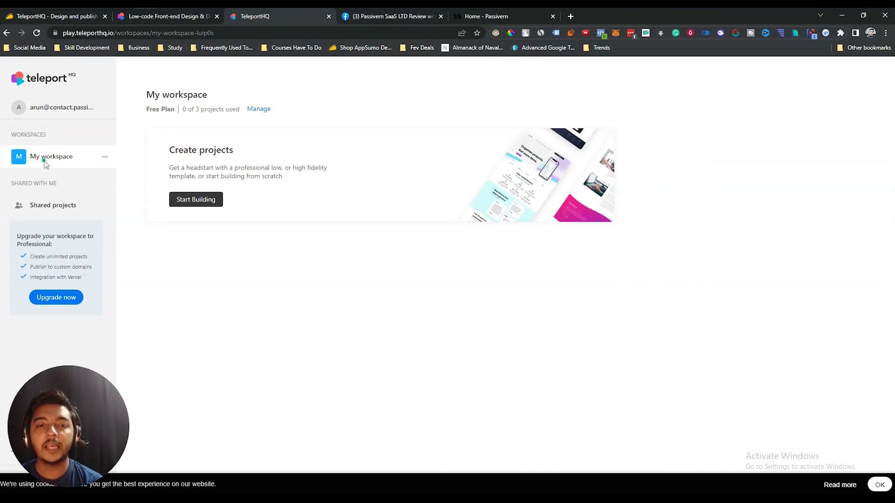
left_click(105, 157)
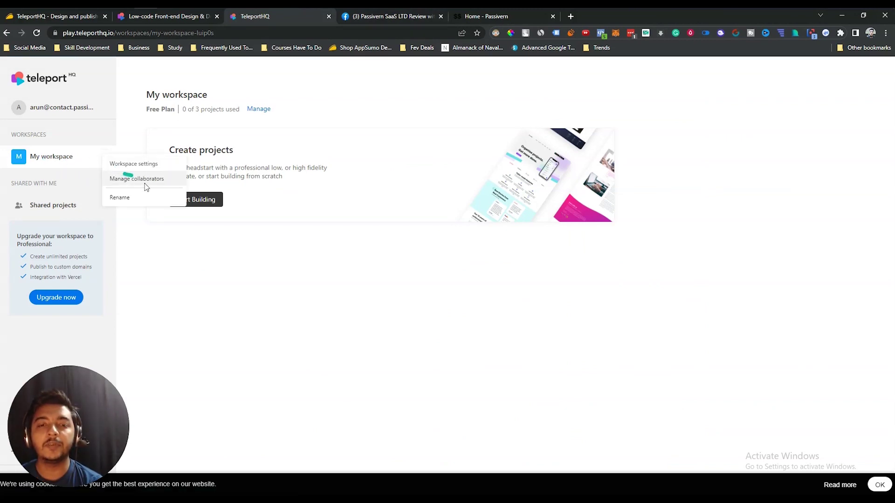
left_click(194, 259)
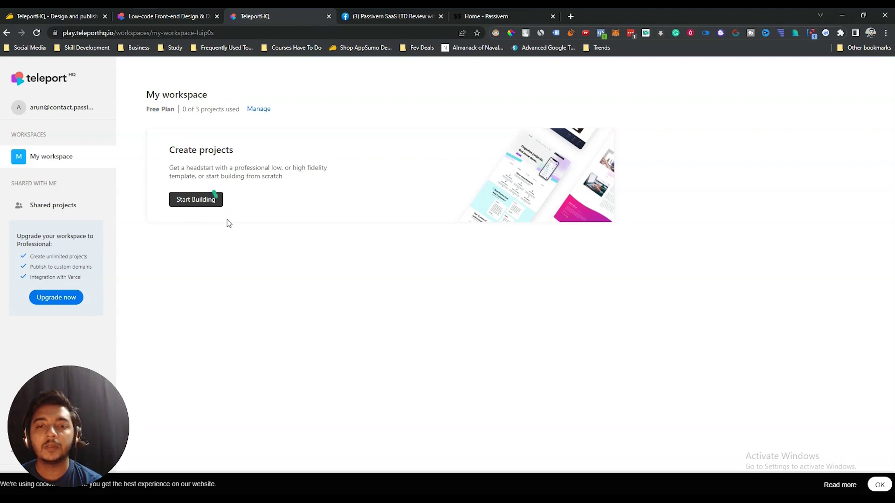
Start creating a project and browse the available templates from Creative Agency Page down to Portfolio Page
left_click(205, 201)
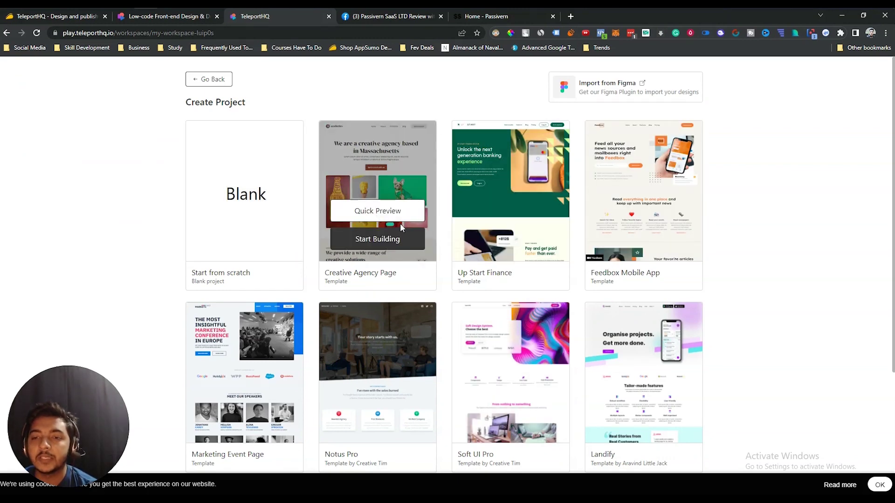
scroll(515, 237, "down", 4)
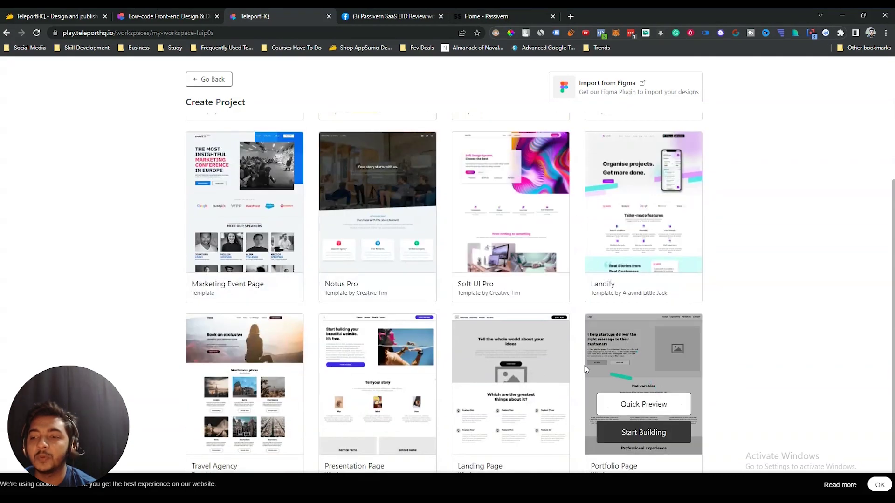
scroll(606, 364, "up", 4)
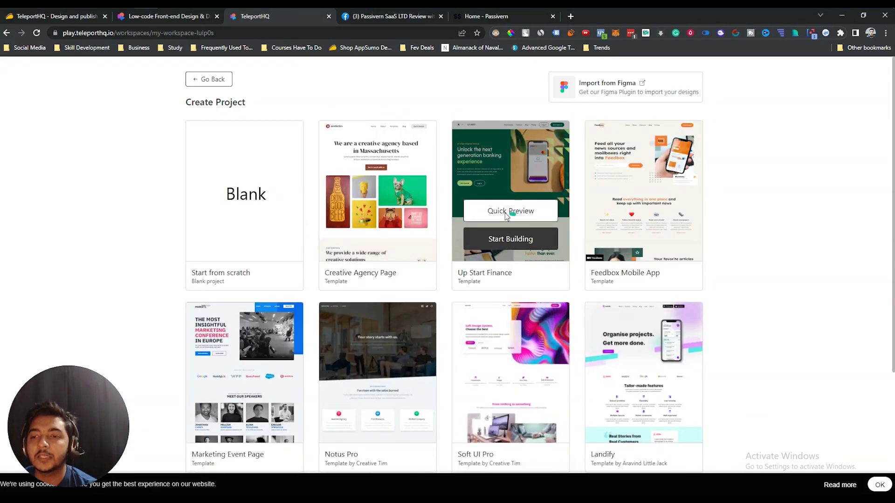
Preview the Up Start Finance template fullscreen, proceeding past the McAfee site block, and close its preview dialog in TeleportHQ
left_click(507, 214)
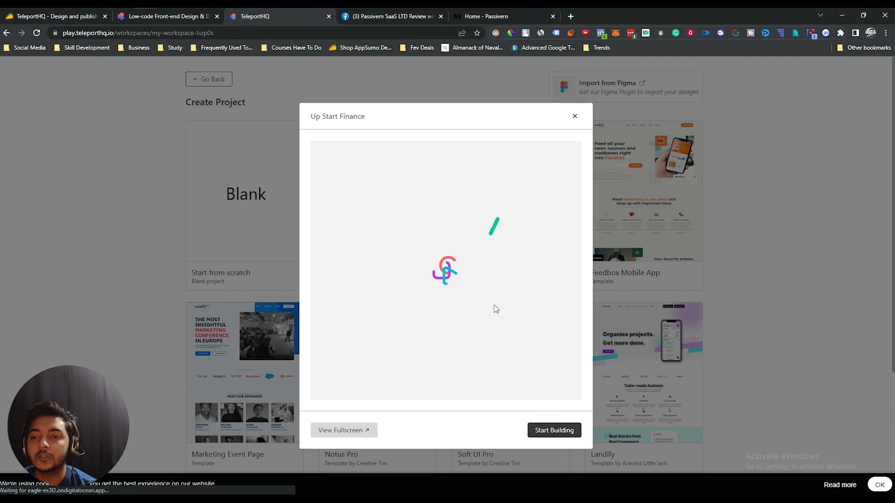
left_click(336, 430)
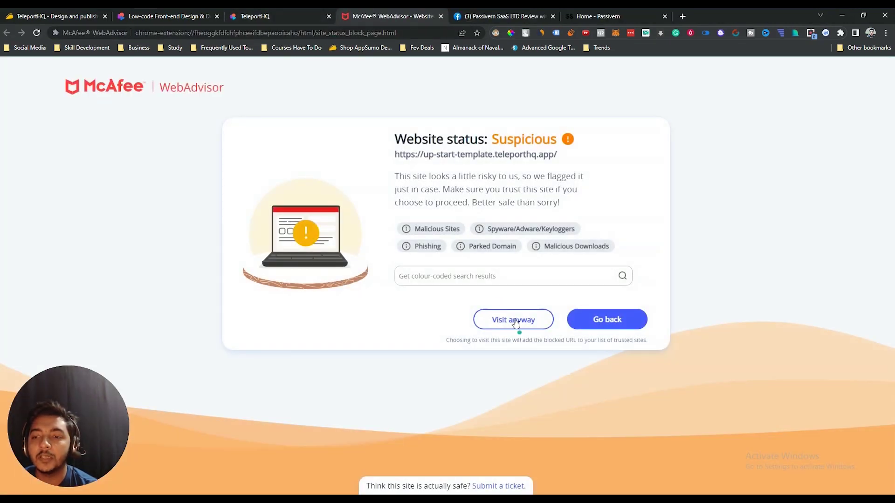
left_click(515, 313)
left_click(247, 19)
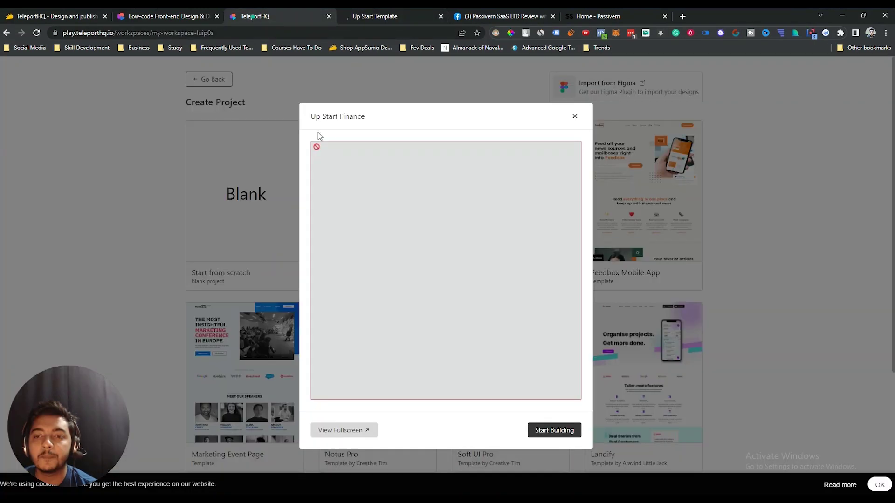
left_click(577, 116)
Look through the Up Start template site, highlighting the hero heading and viewing the cashback and customer sections before returning to the start
left_click(391, 16)
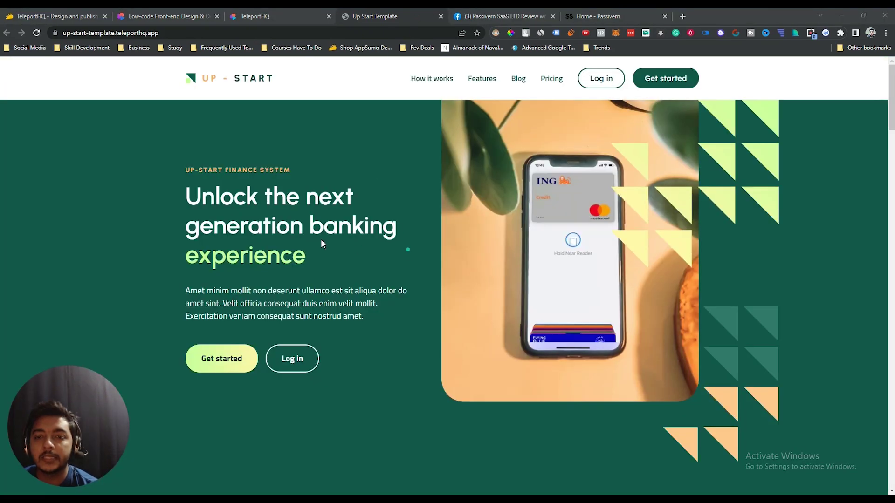
left_click_drag(175, 190, 338, 257)
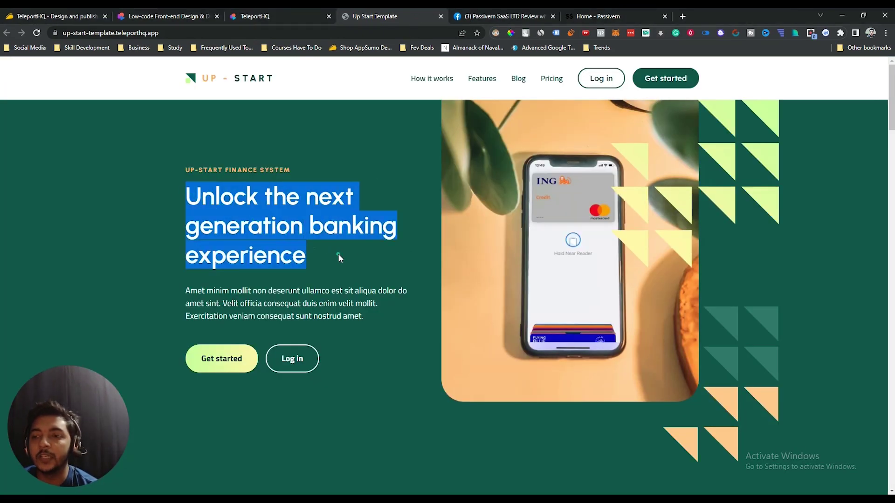
scroll(338, 253, "down", 12)
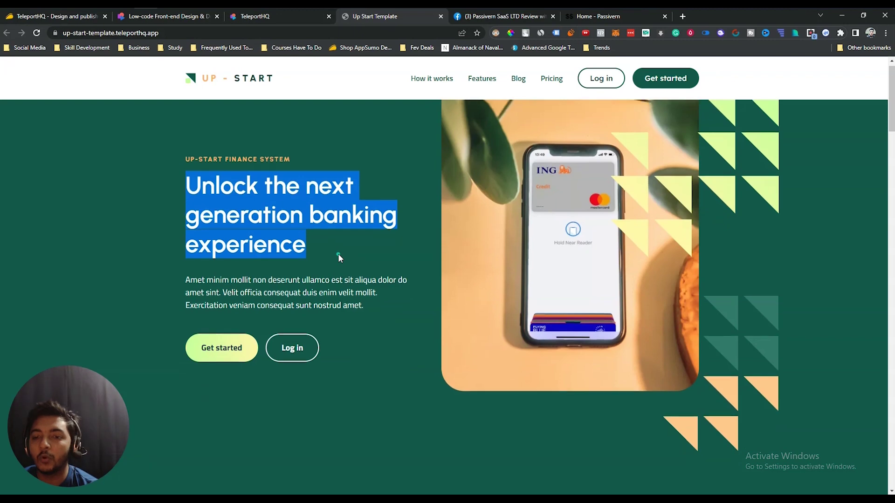
scroll(462, 322, "down", 18)
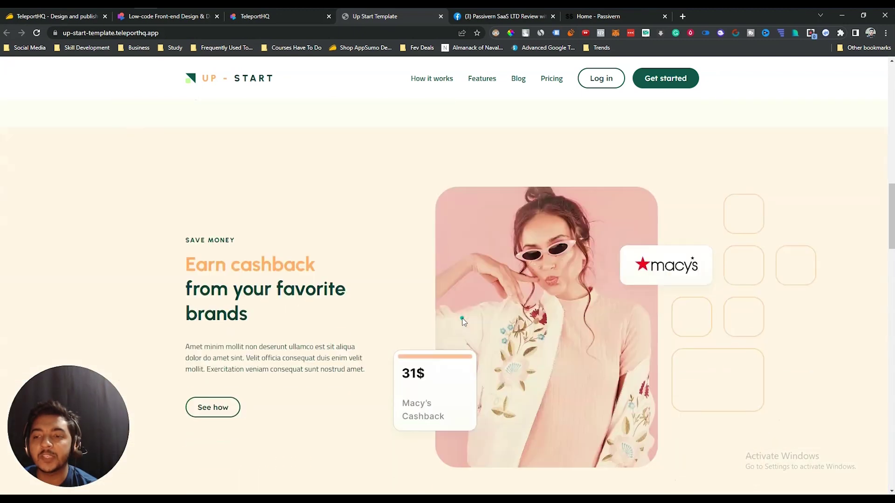
scroll(463, 322, "down", 8)
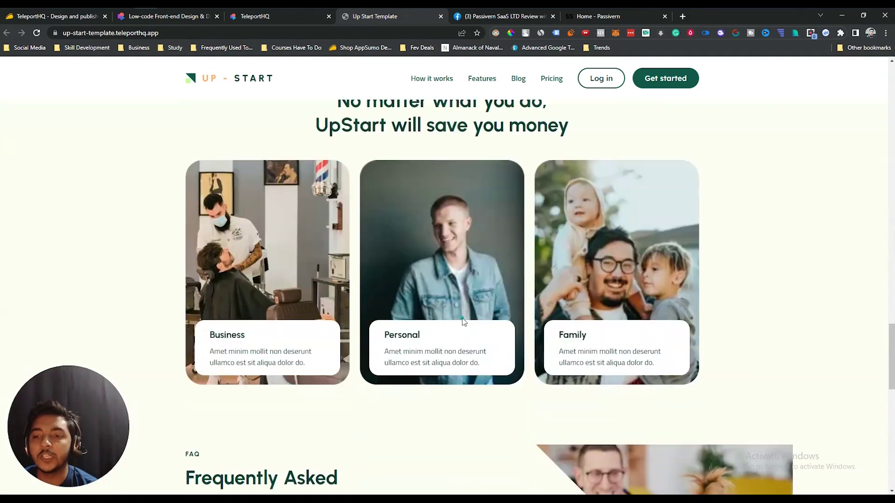
scroll(438, 201, "up", 20)
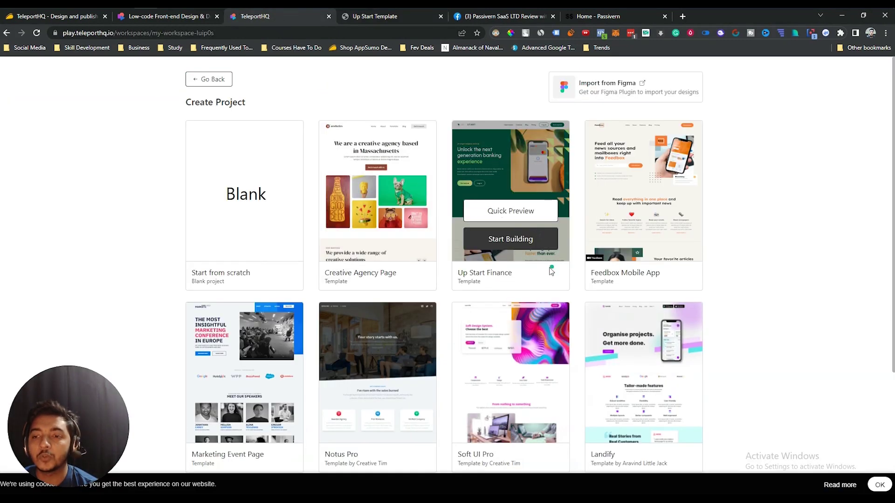
Create a project from the Up Start Finance template, open it in the editor and dismiss the introductory tour
left_click(507, 239)
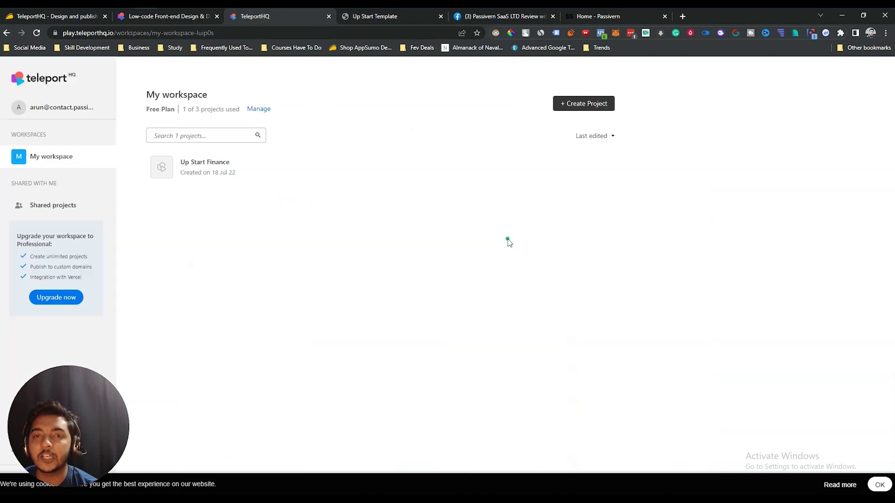
left_click(215, 168)
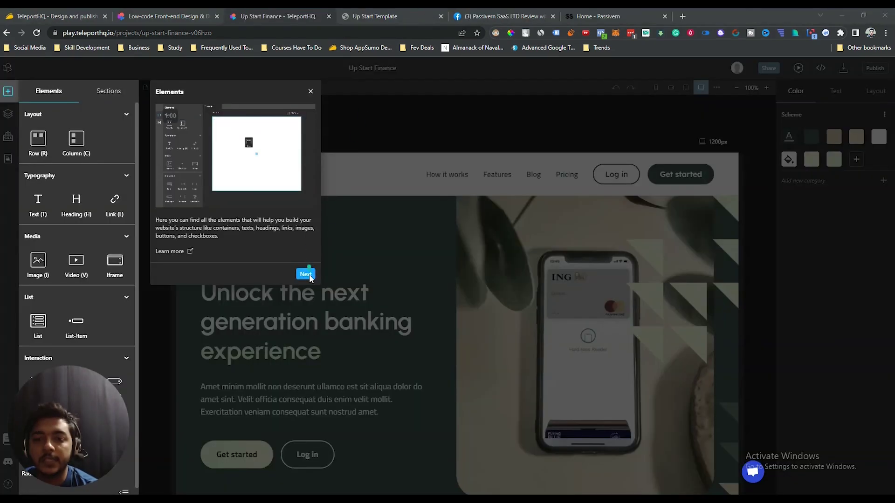
left_click(311, 92)
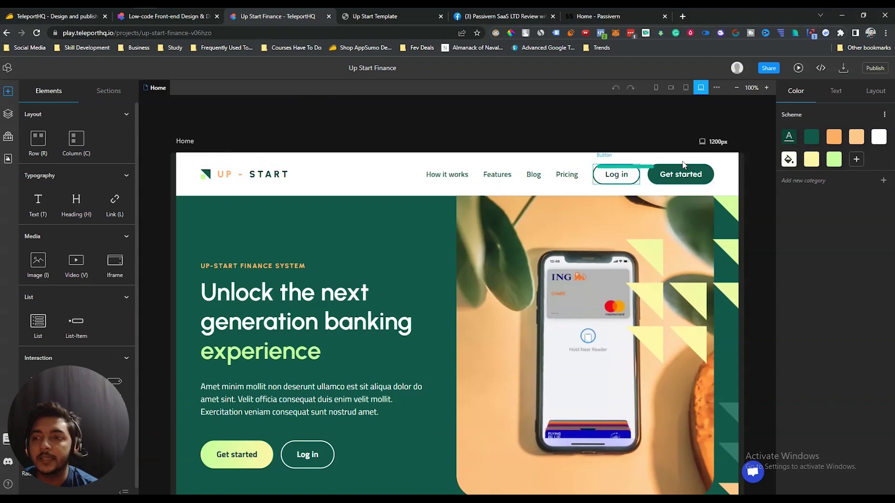
Inspect the editable hero heading and the triangle graphic on the Home page, and clear the selection
scroll(627, 300, "down", 2)
scroll(627, 299, "up", 2)
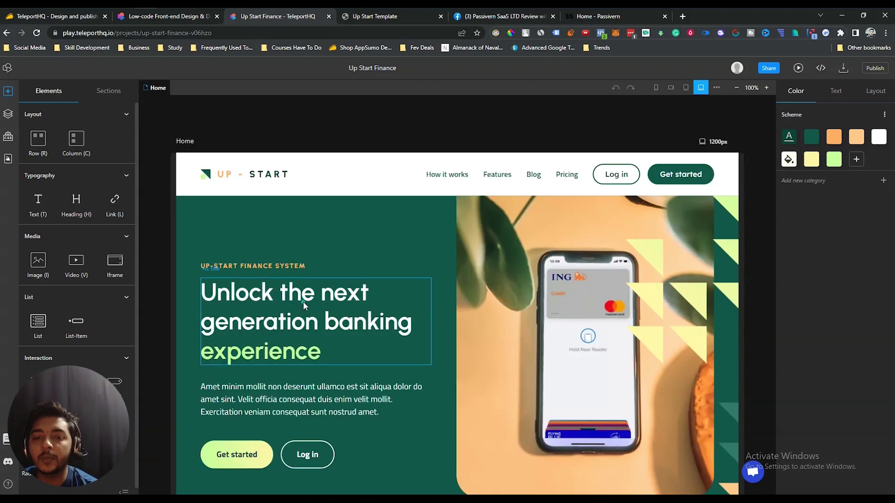
double_click(275, 301)
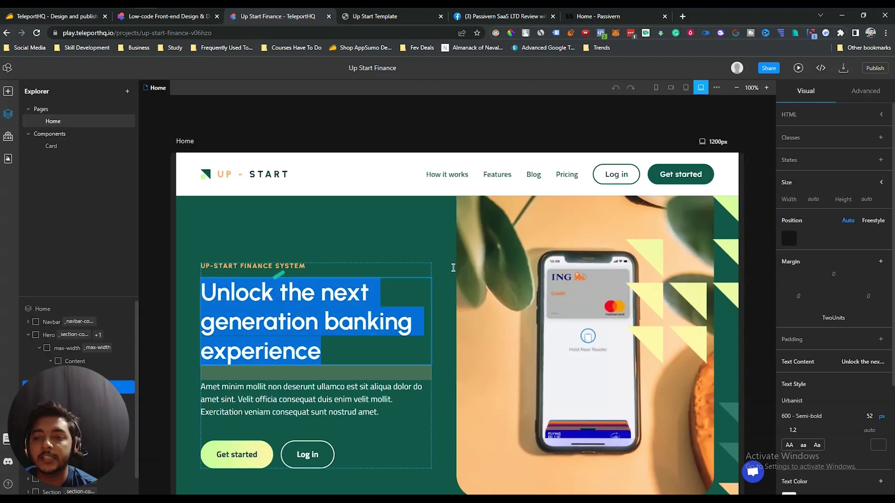
left_click(627, 298)
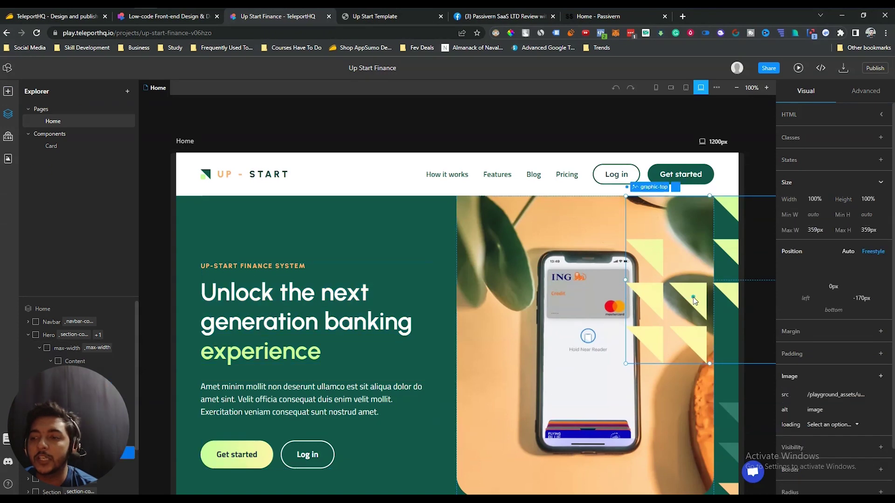
left_click(372, 67)
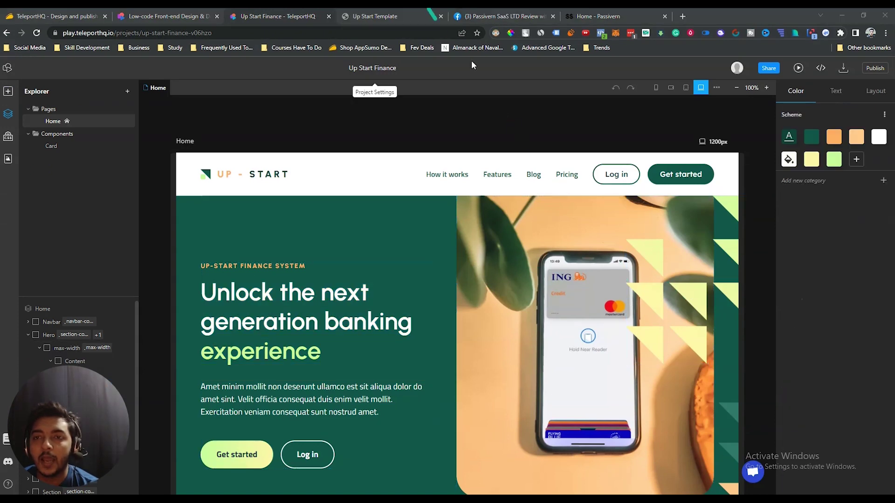
Preview the Home page at the 766px, 990px and 1199px breakpoints
left_click(670, 90)
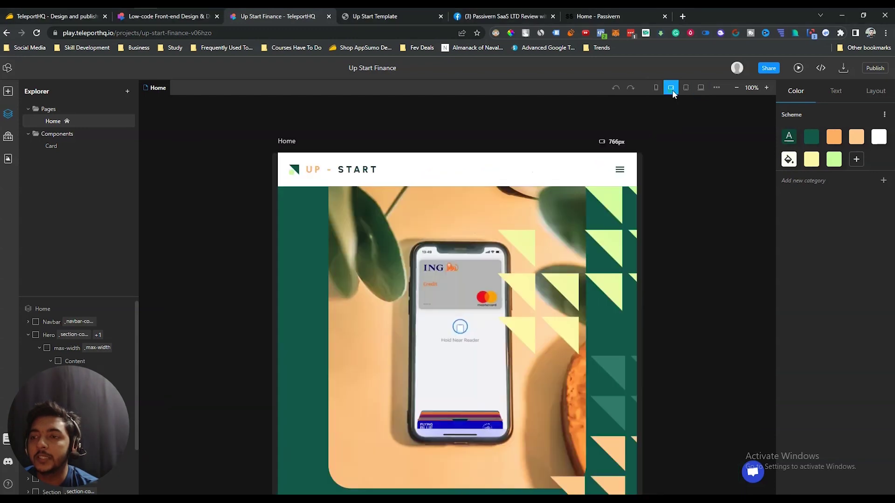
left_click(686, 92)
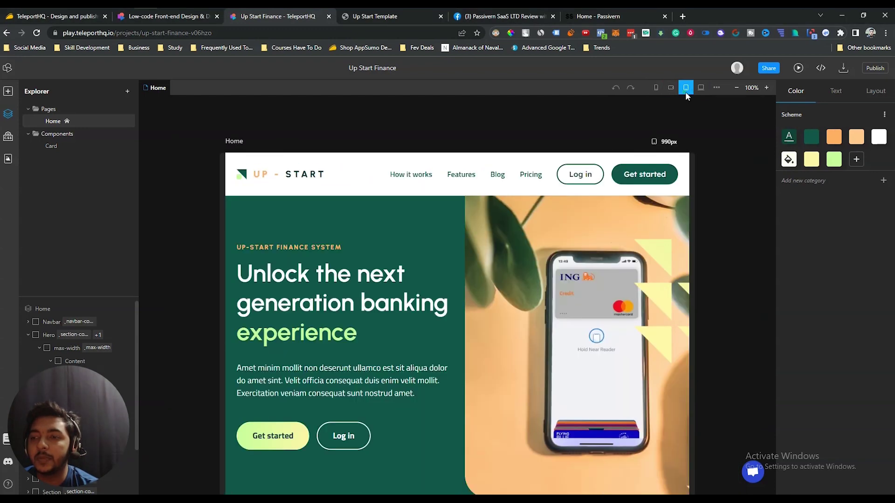
left_click(701, 89)
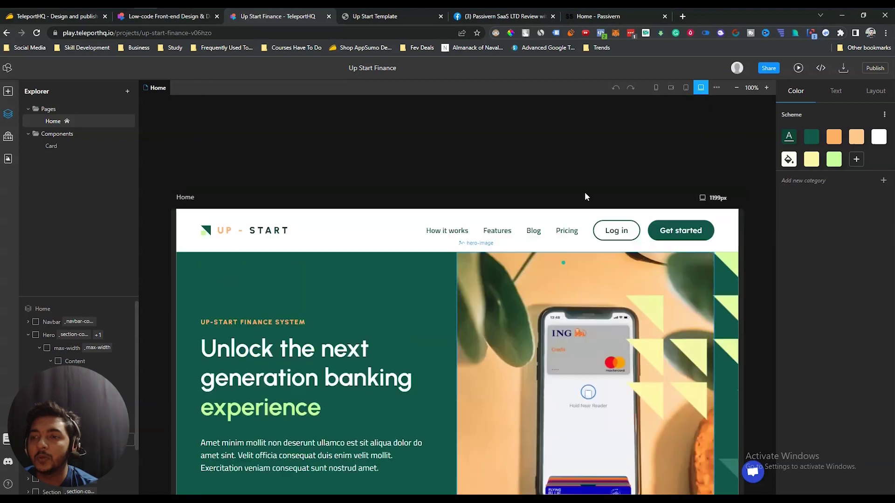
Examine the Home page's 478px phone layout from the hero to the Business card and back, and restore the 1199px view
left_click(655, 91)
scroll(454, 304, "down", 15)
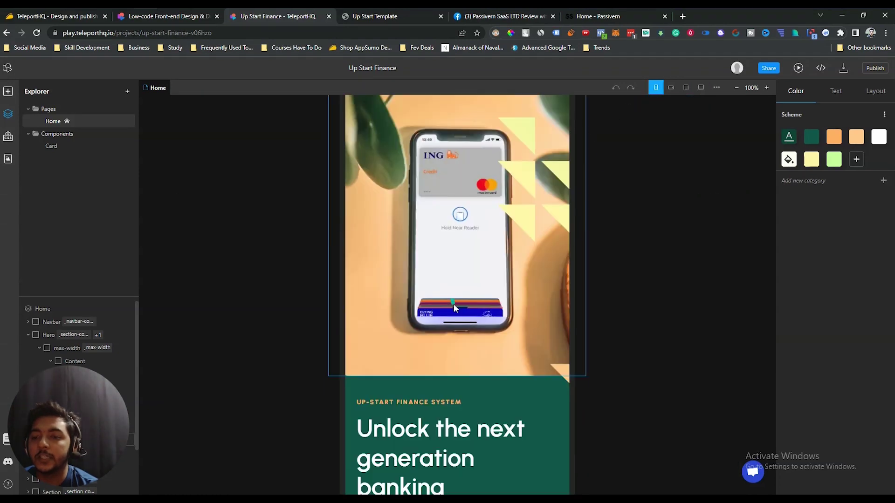
scroll(454, 306, "down", 15)
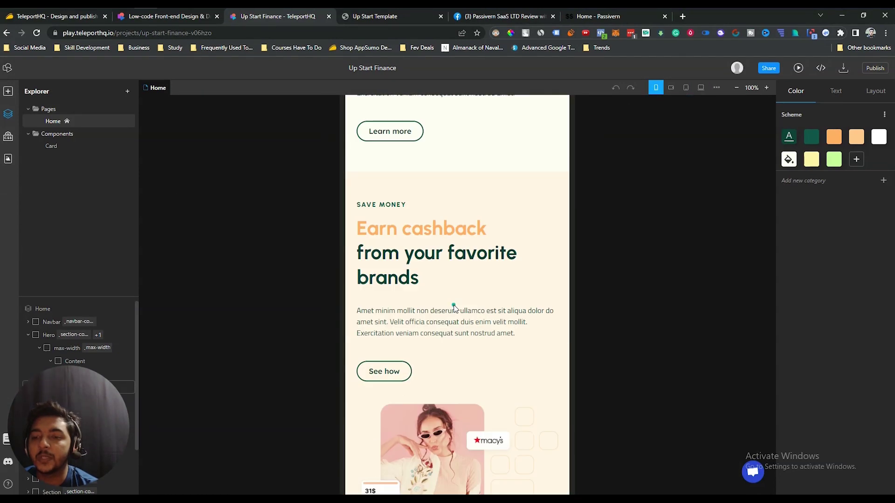
scroll(454, 304, "down", 5)
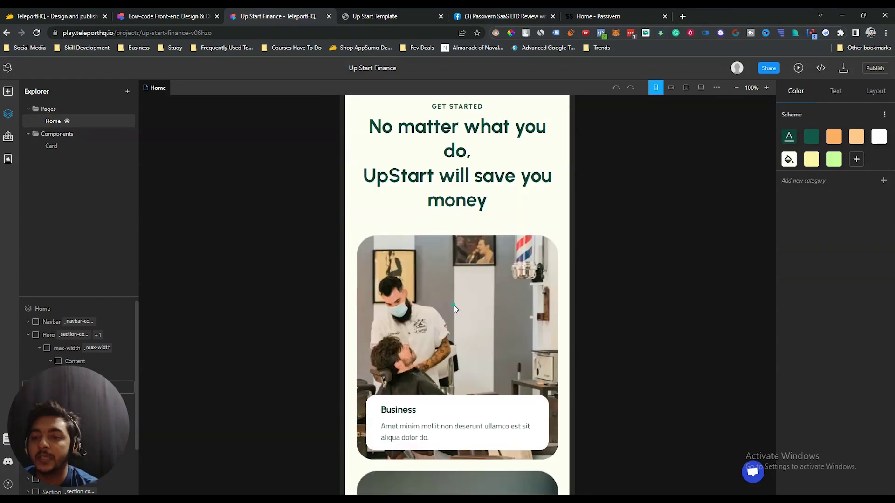
scroll(455, 305, "up", 10)
scroll(454, 305, "up", 10)
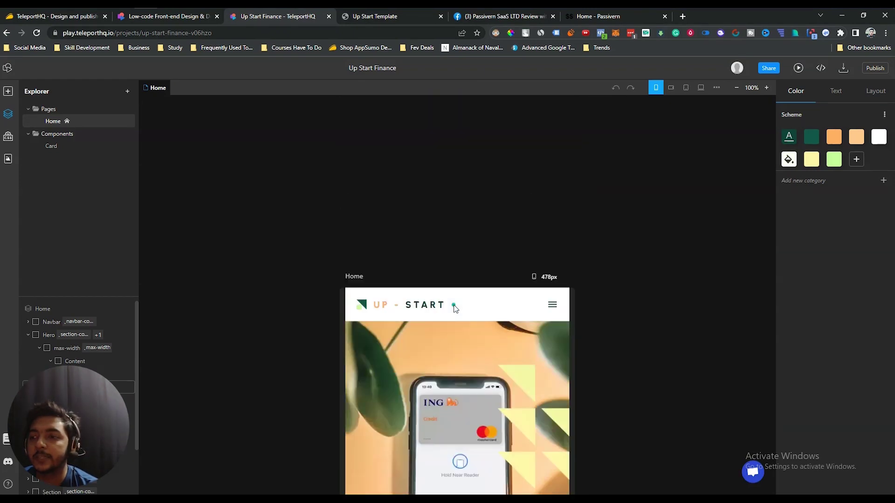
left_click(700, 90)
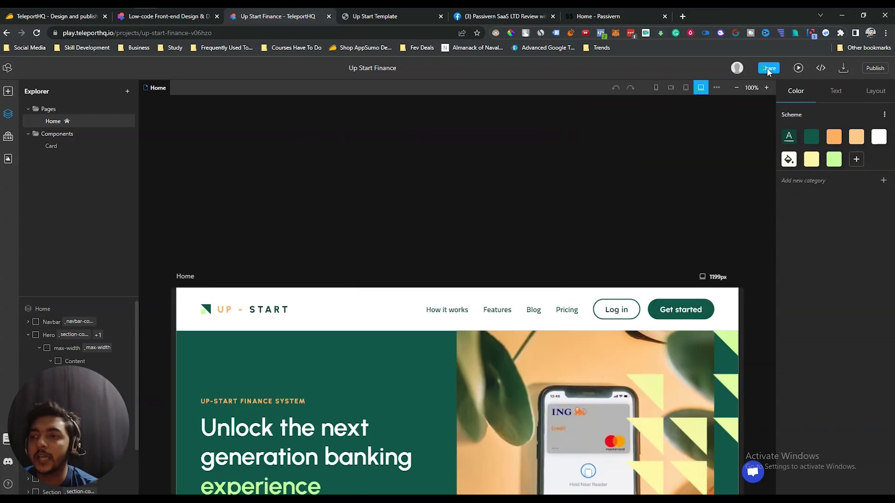
Highlight "collaborative" in the AppSumo deal's tagline, and open the collaborator sharing settings of the Up Start Finance project
left_click(71, 21)
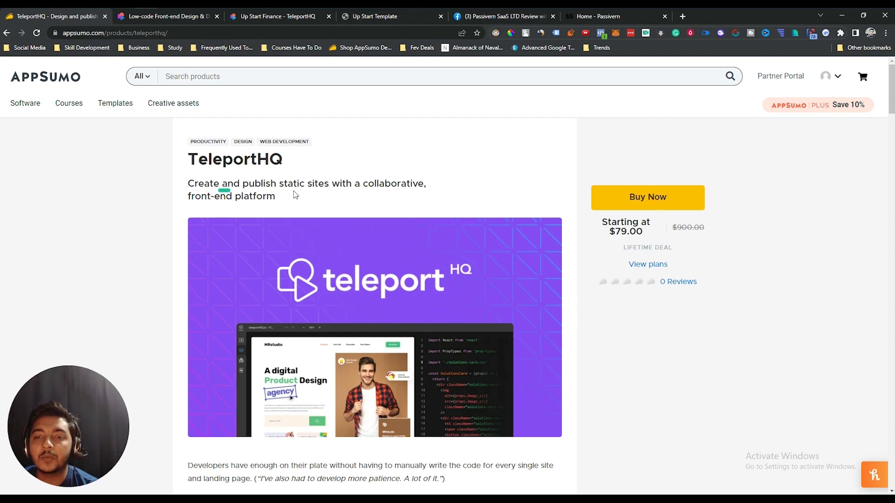
double_click(373, 185)
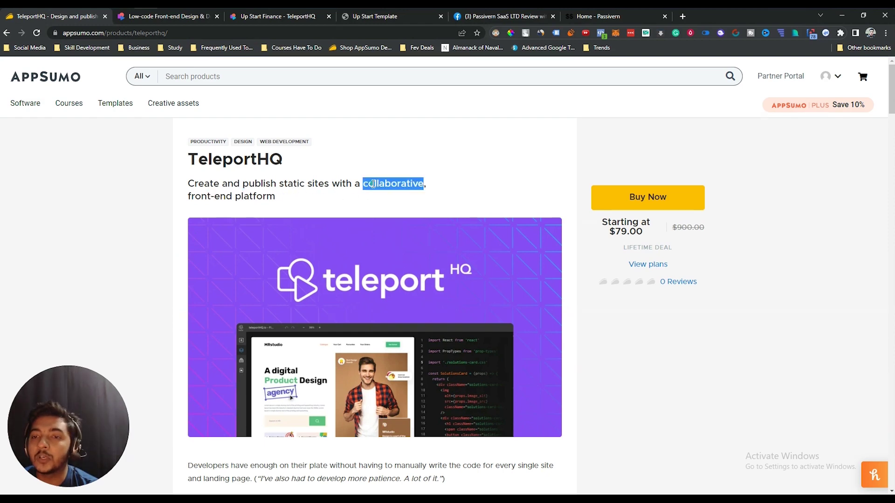
left_click(271, 17)
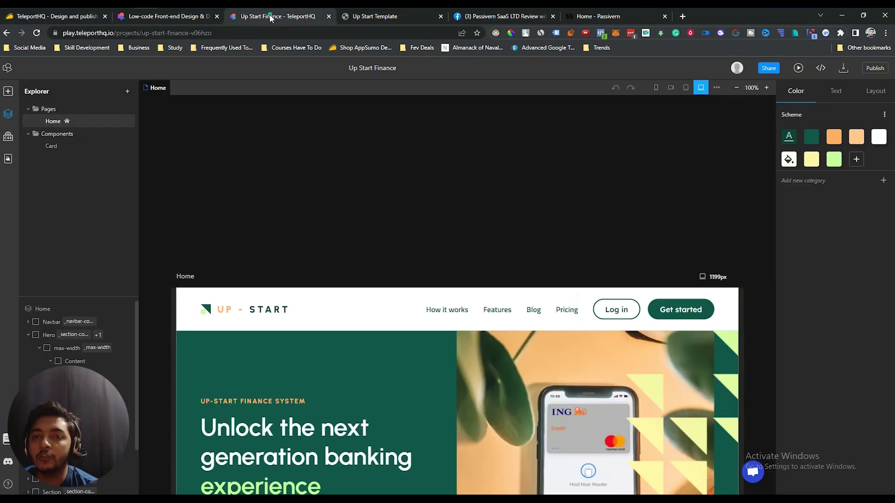
left_click(766, 69)
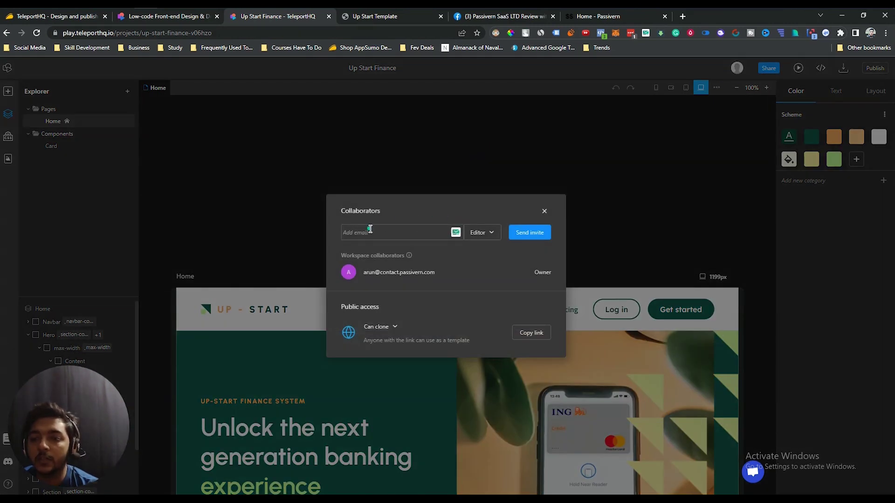
Close the collaborator sharing settings and inspect the hero section's heading and description text elements on the Home page
left_click(544, 212)
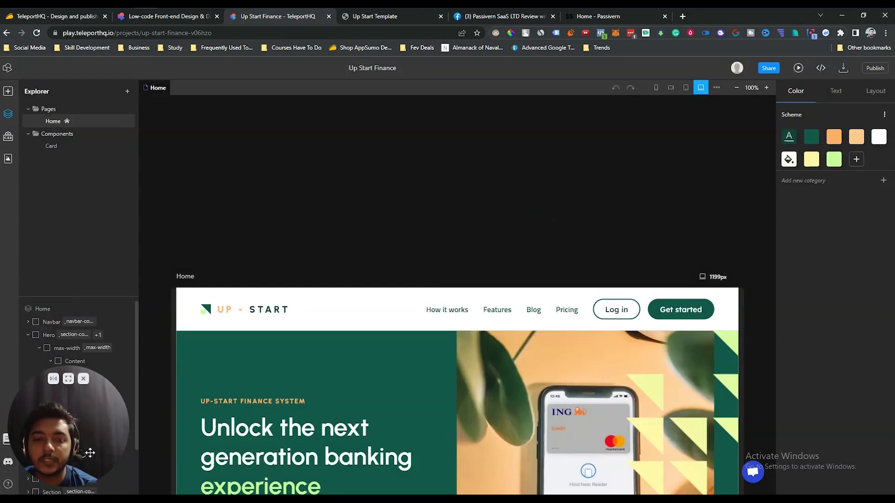
scroll(461, 301, "down", 7)
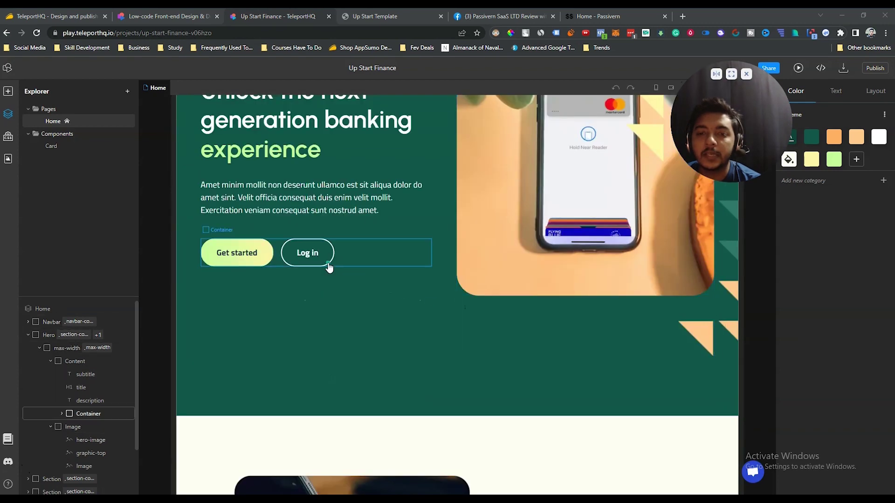
scroll(278, 288, "up", 4)
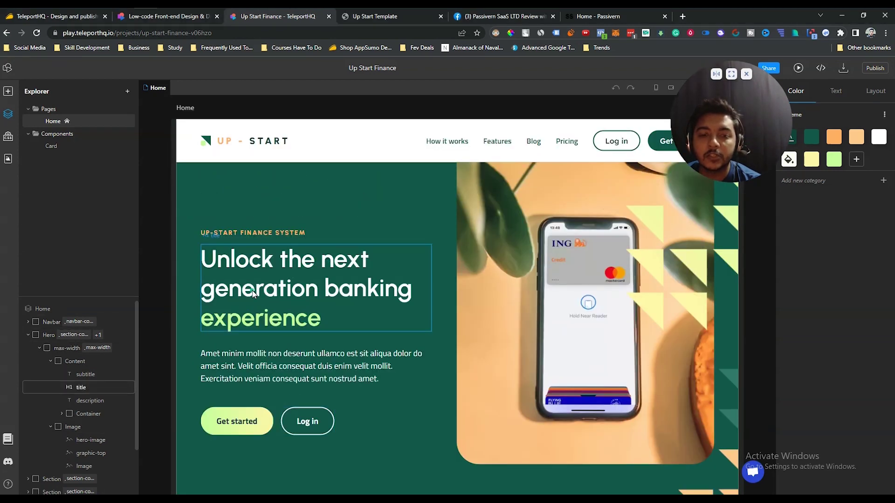
left_click(260, 285)
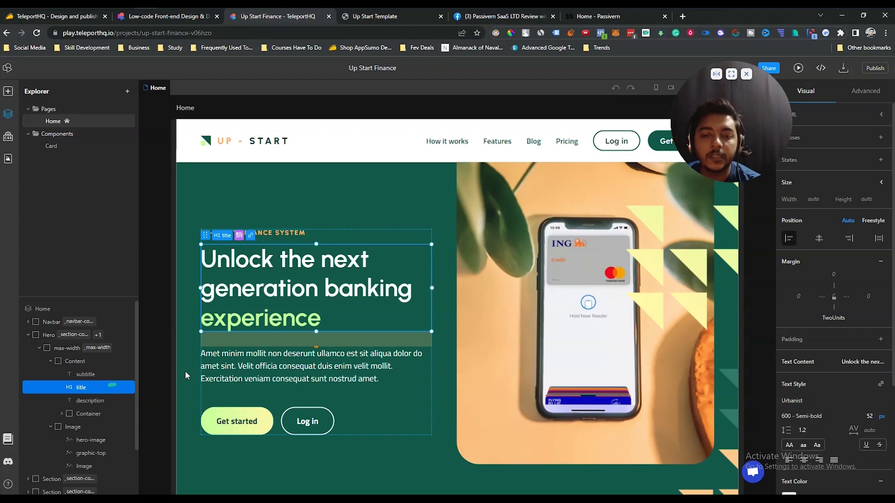
left_click(261, 373)
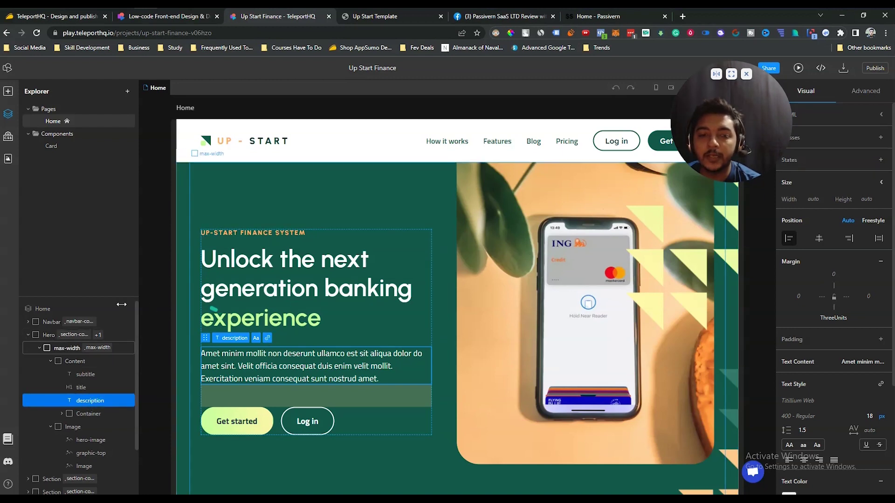
Look through the Home page's layer structure from the hero's content elements down to the Footer
scroll(93, 373, "down", 2)
scroll(85, 345, "up", 2)
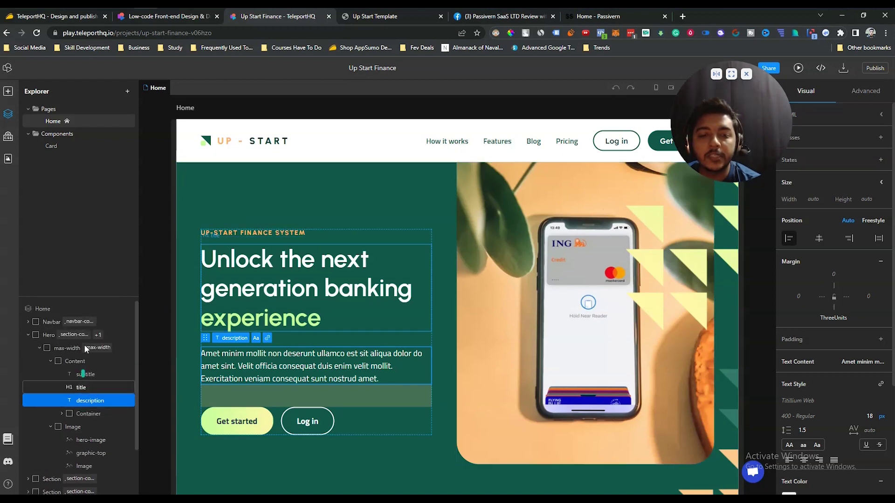
scroll(67, 376, "down", 2)
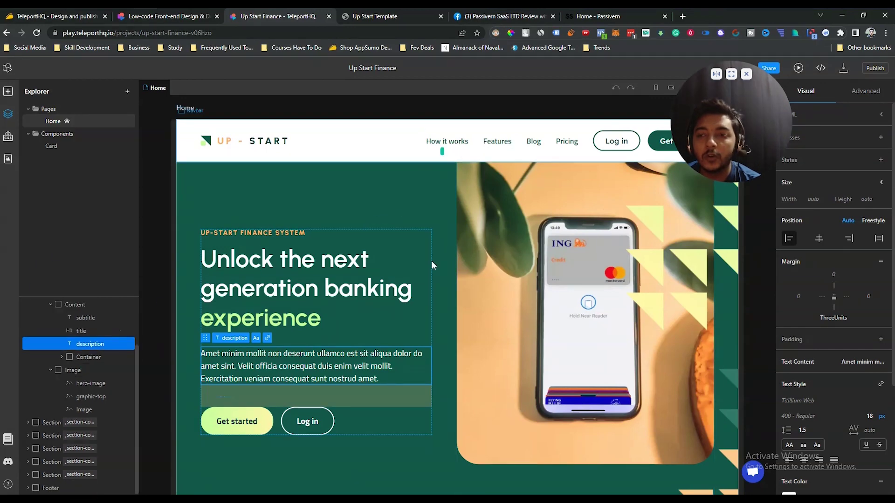
scroll(432, 261, "down", 3)
scroll(416, 340, "up", 4)
scroll(335, 429, "down", 1)
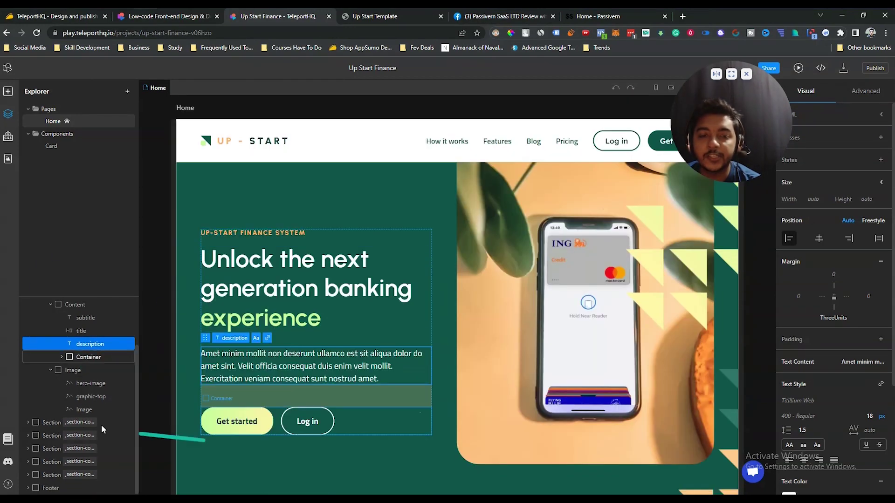
left_click_drag(724, 120, 282, 116)
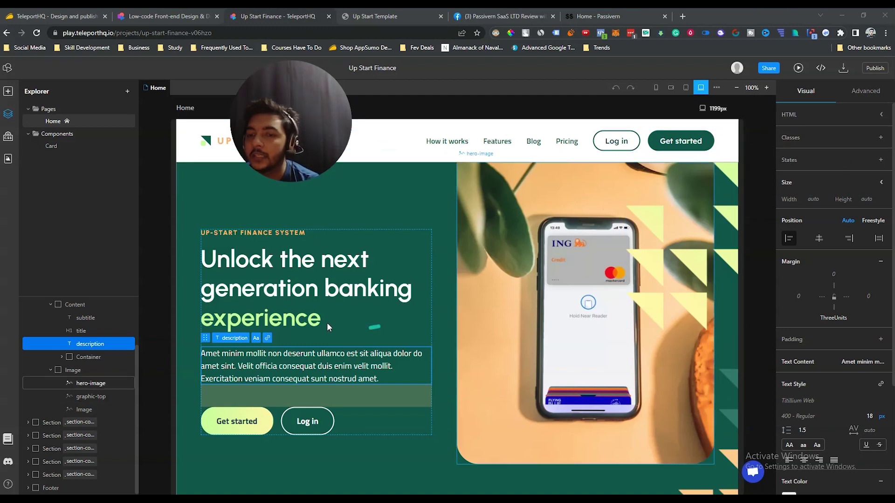
Expand the hero title's padding settings and set its font weight to 700 - Bold
left_click(264, 281)
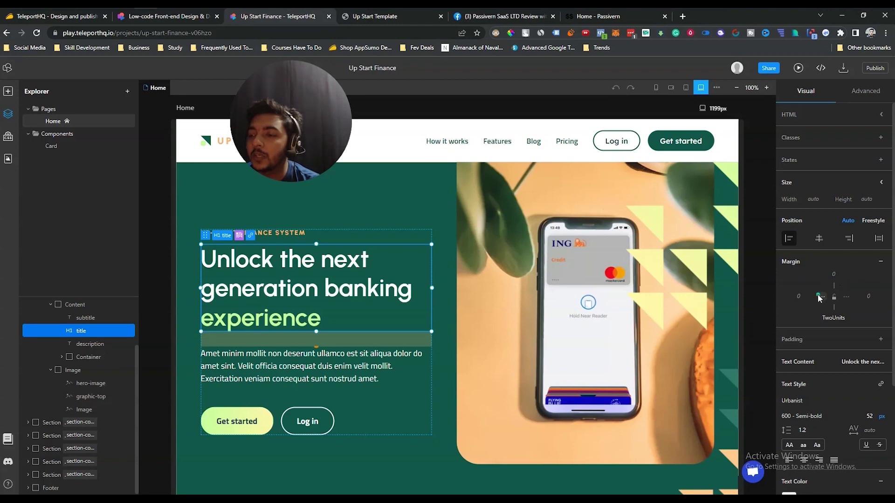
left_click(821, 343)
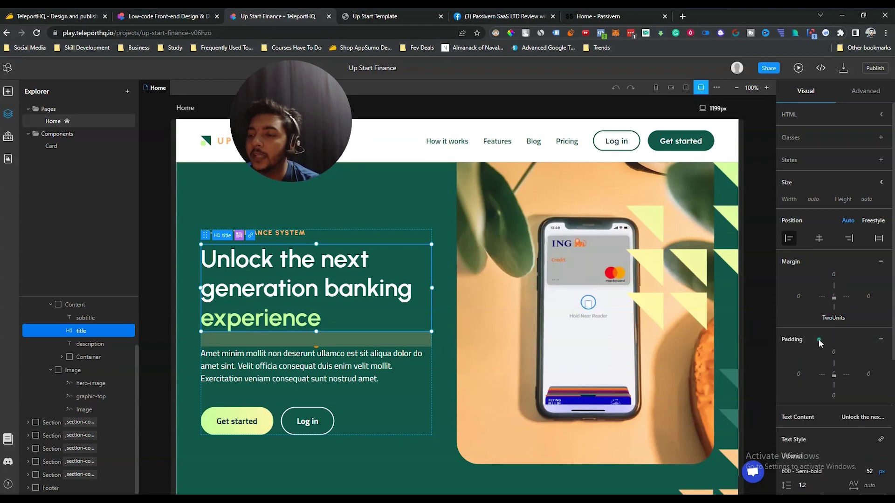
scroll(802, 419, "down", 3)
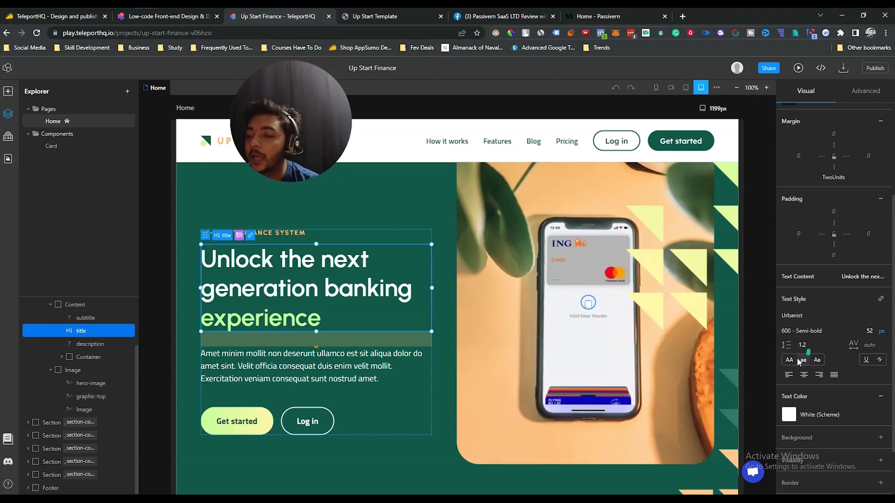
left_click(802, 331)
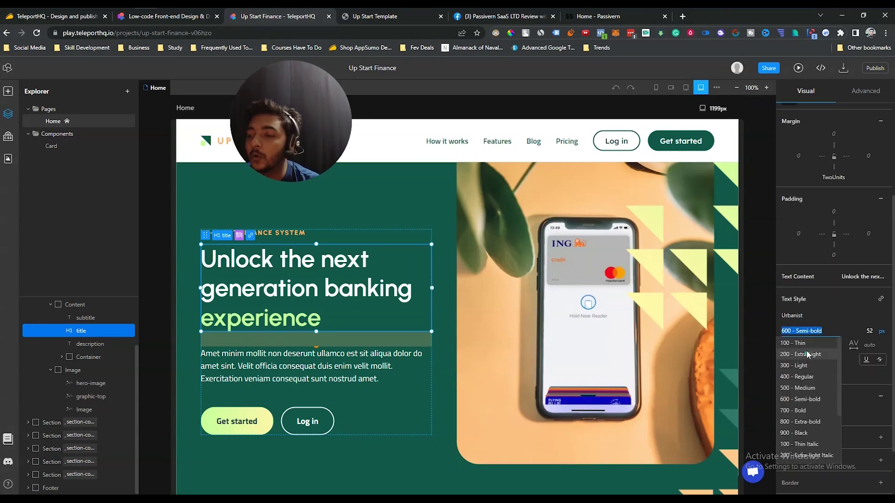
left_click(807, 412)
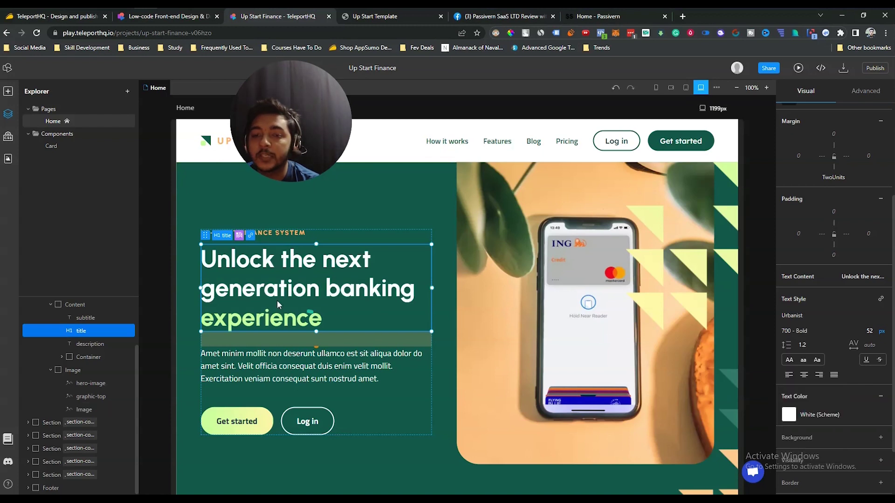
Try uppercase lettering on the hero title, restore its original case, and check the text color picker without changing the color
left_click(789, 360)
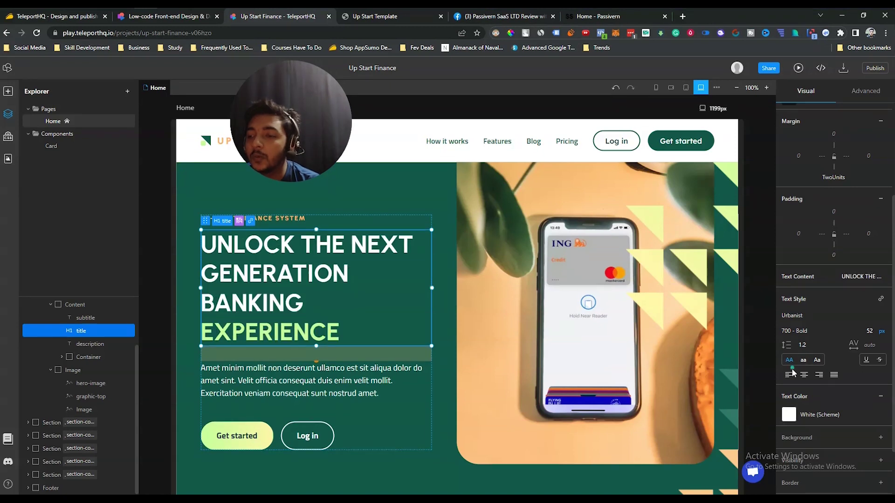
left_click(789, 361)
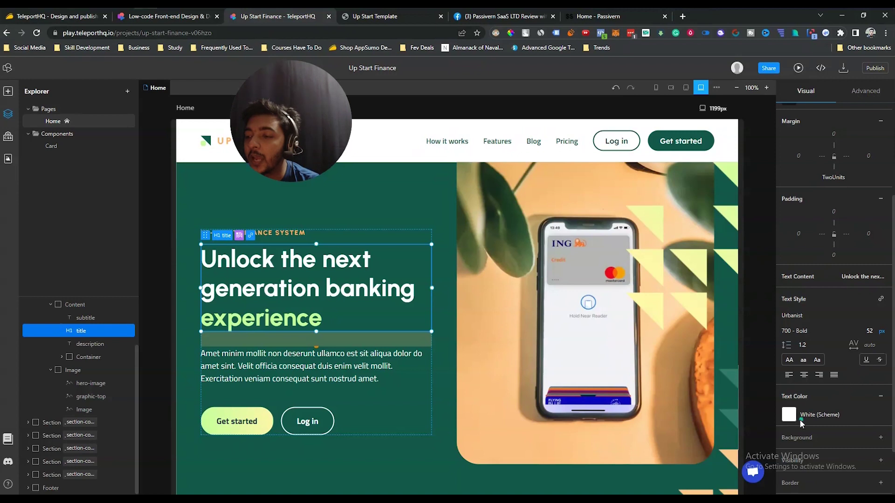
left_click(789, 415)
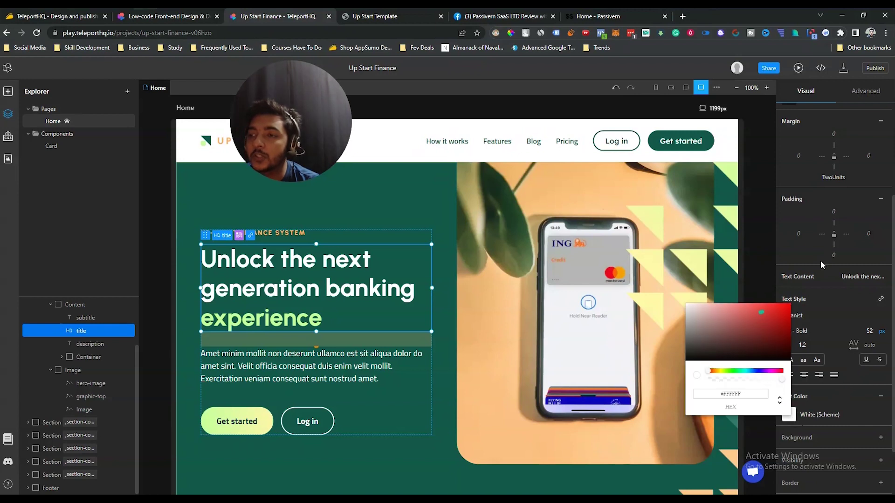
left_click(829, 236)
Review the hero title's background fill types and expand its visibility settings
scroll(823, 405, "down", 1)
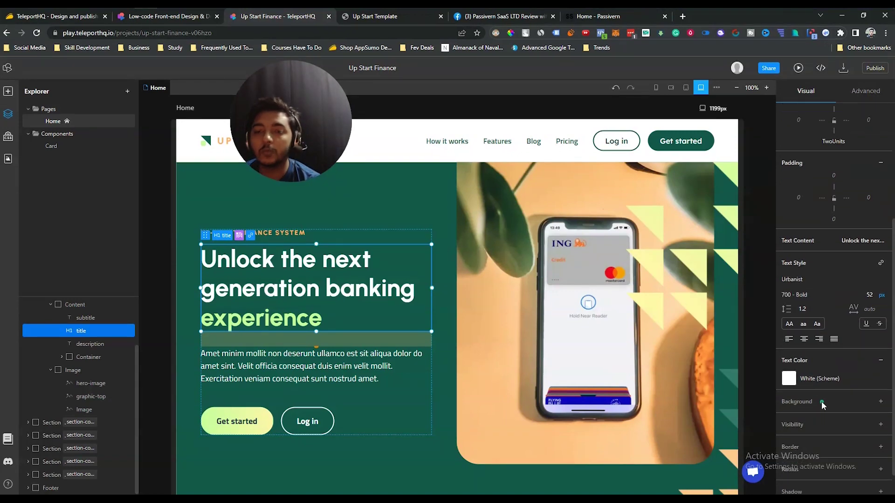
scroll(823, 405, "down", 1)
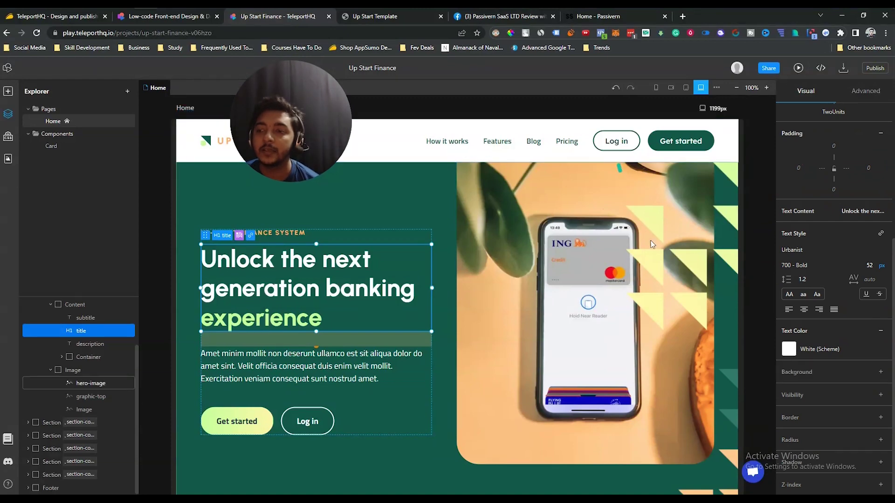
scroll(471, 323, "down", 5)
scroll(534, 267, "up", 1)
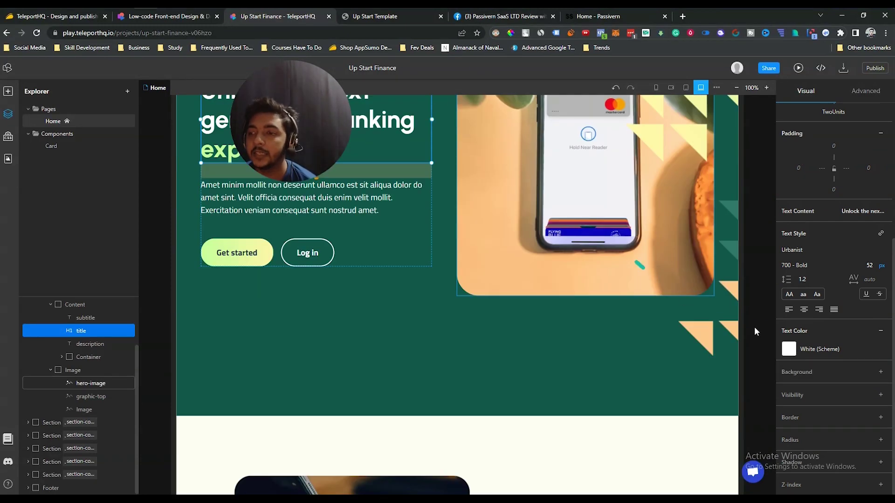
left_click(802, 376)
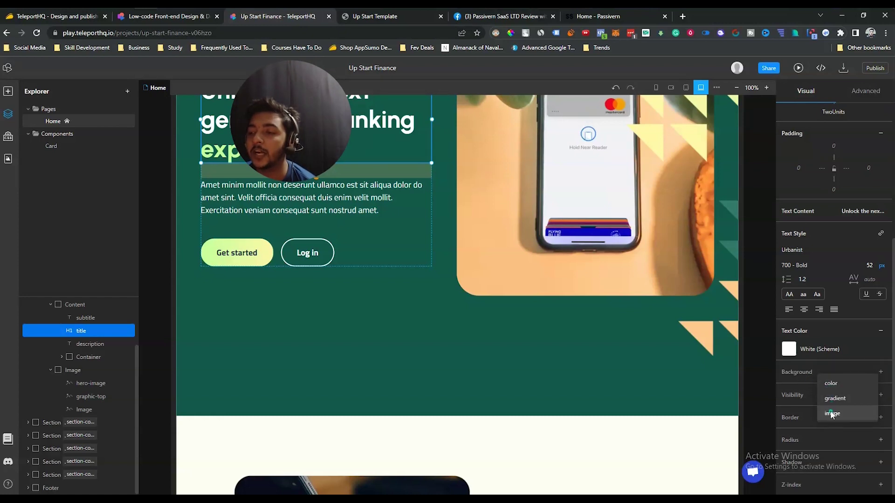
left_click(798, 397)
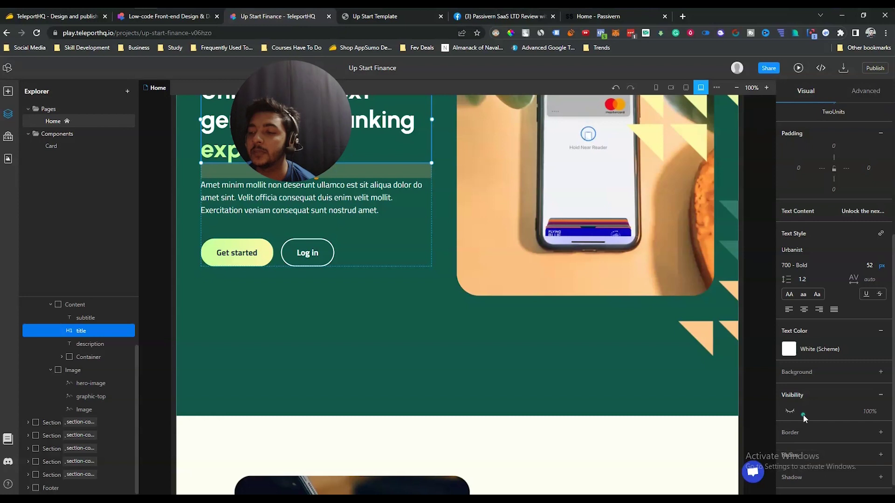
scroll(807, 411, "down", 1)
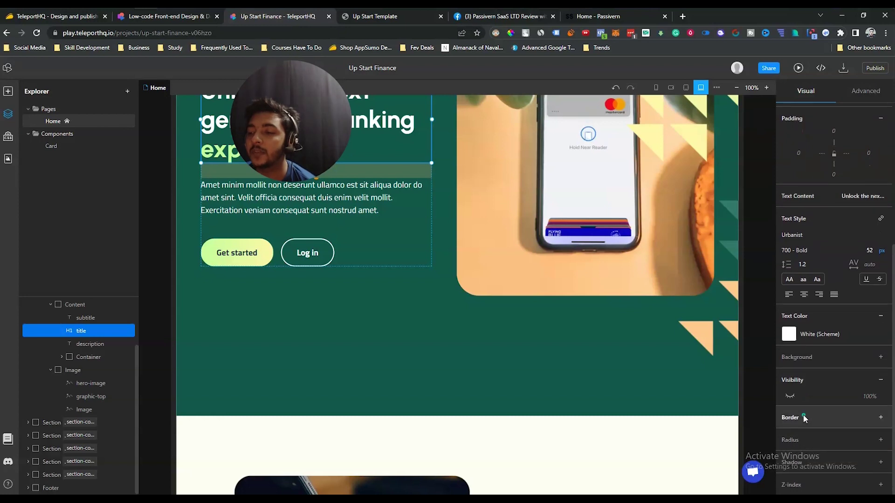
Add a 1px solid Green100 border and a Z-index of 100 to the hero title
left_click(804, 415)
scroll(807, 409, "down", 3)
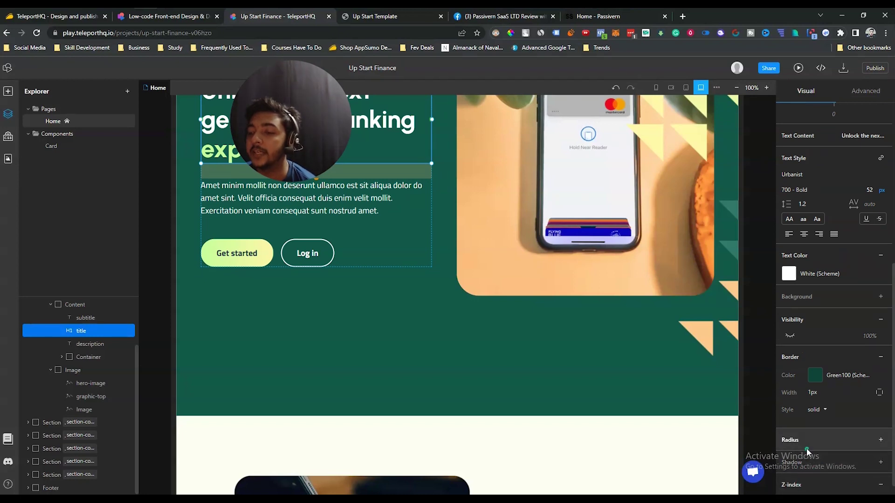
left_click(831, 485)
scroll(842, 491, "down", 1)
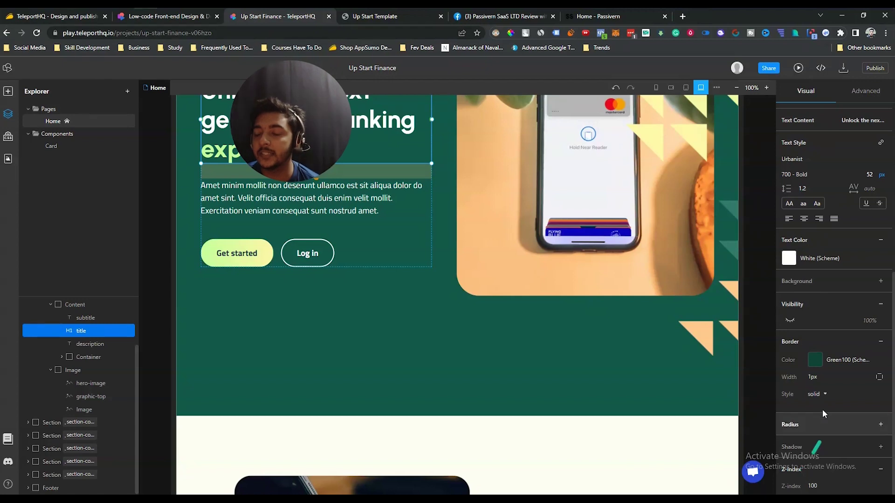
Look over the Home page design from the hero through its lower sections and back up in the editor
scroll(818, 382, "up", 6)
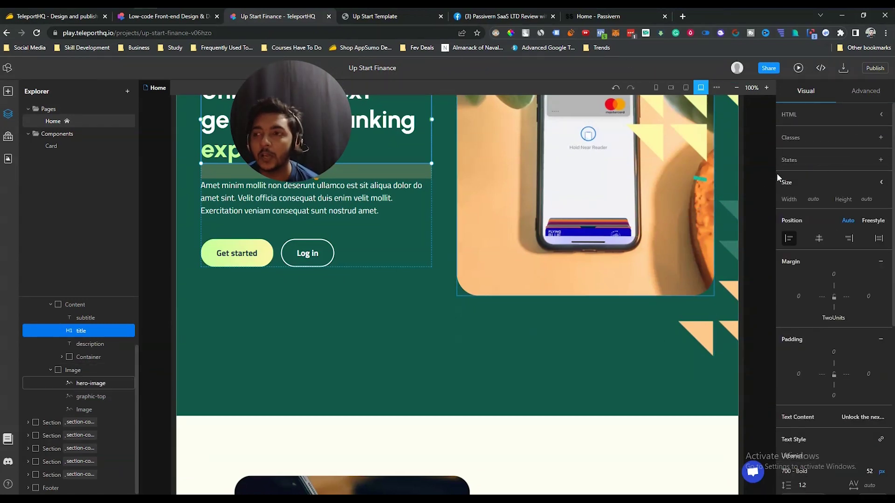
scroll(352, 309, "down", 12)
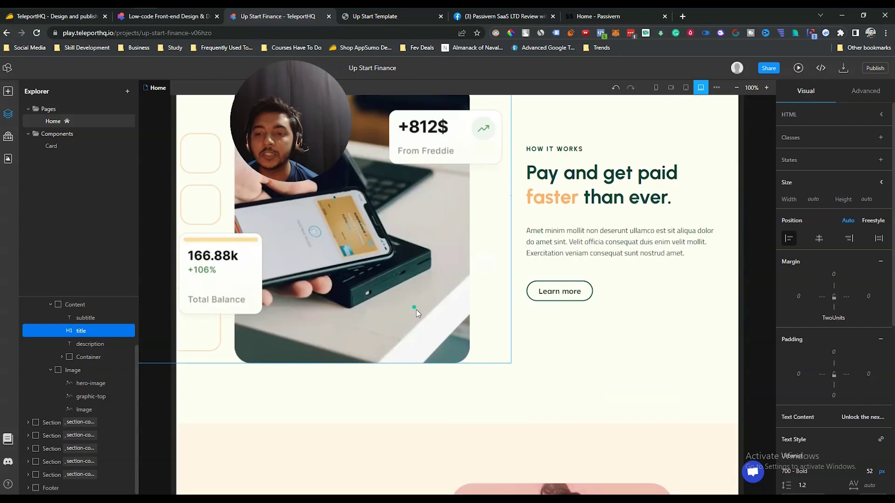
scroll(601, 244, "down", 15)
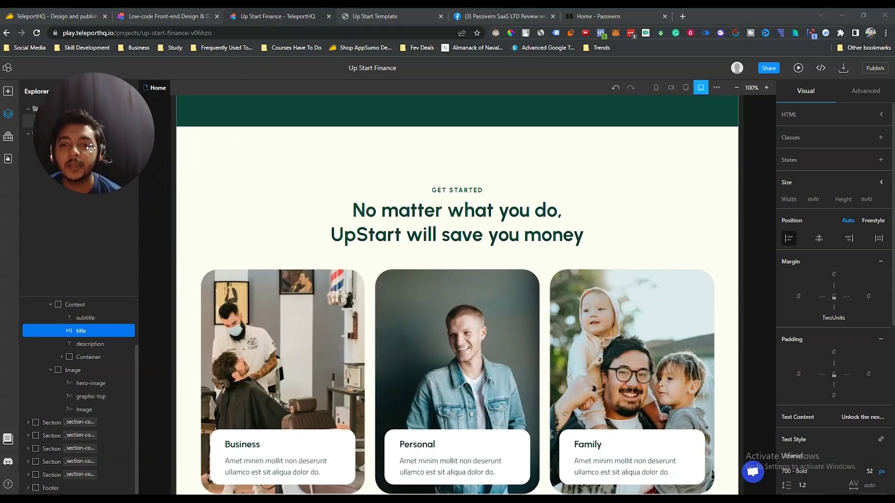
scroll(408, 275, "down", 15)
scroll(409, 277, "up", 20)
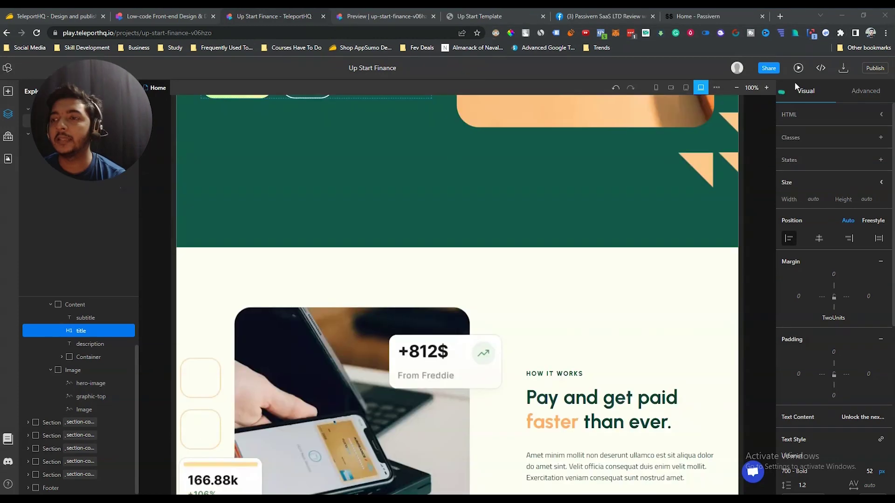
Preview the Home page in its own browser tab and look through it from the hero to the How It Works section
left_click(799, 69)
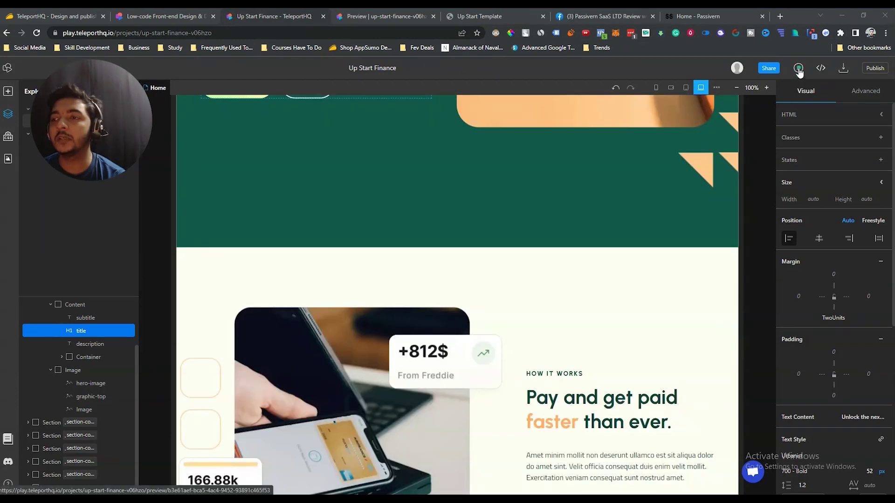
left_click(382, 15)
scroll(297, 257, "down", 5)
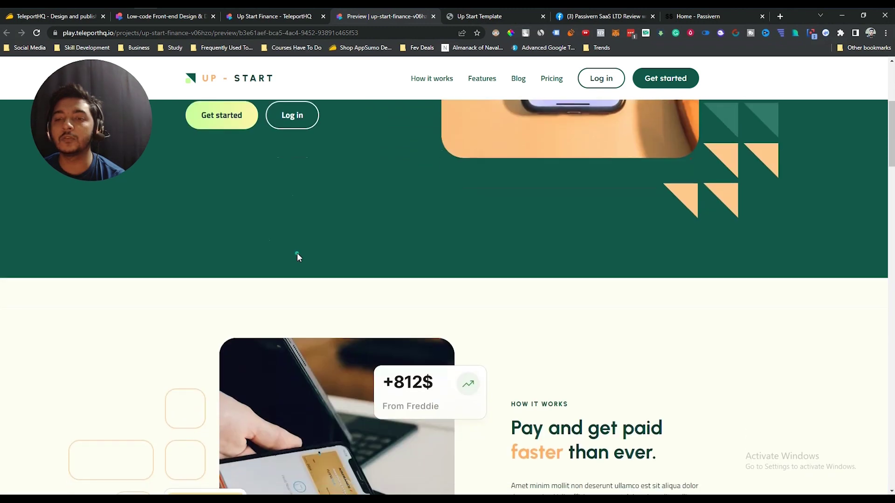
scroll(298, 252, "down", 5)
scroll(297, 253, "up", 10)
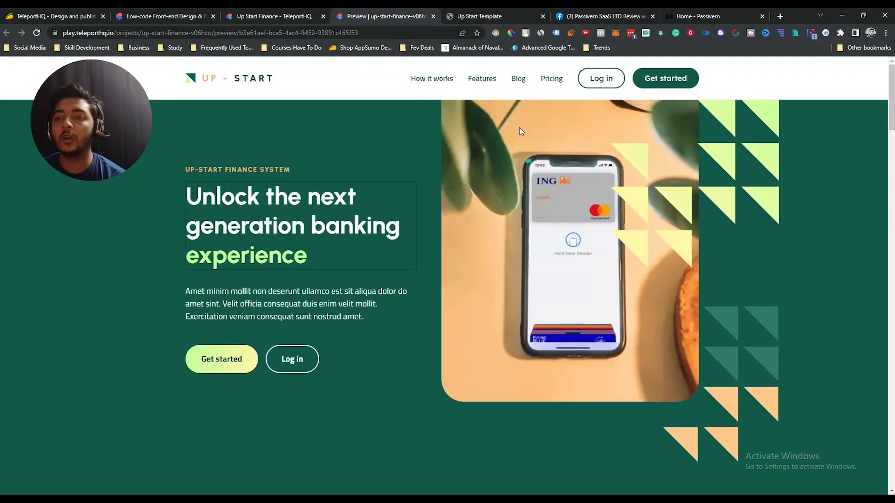
Return from the preview to the Up Start Finance editor and open the generated code view
left_click(277, 18)
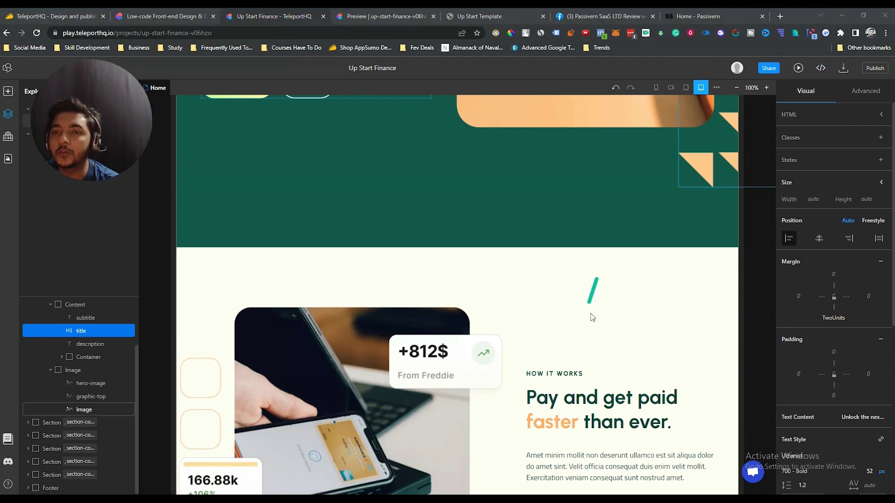
scroll(590, 313, "up", 10)
scroll(224, 384, "down", 5)
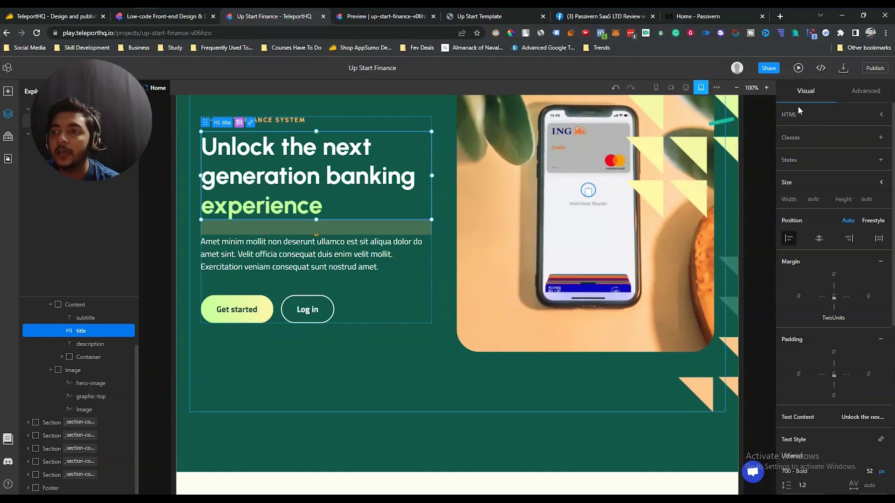
left_click(821, 68)
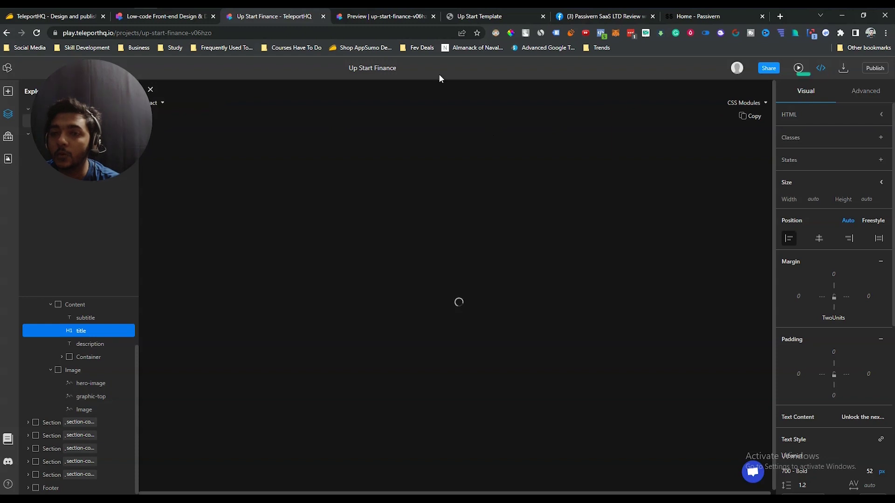
Look through the generated React code in home.js, from the imports through the hero markup and back to the start
left_click_drag(128, 122, 828, 207)
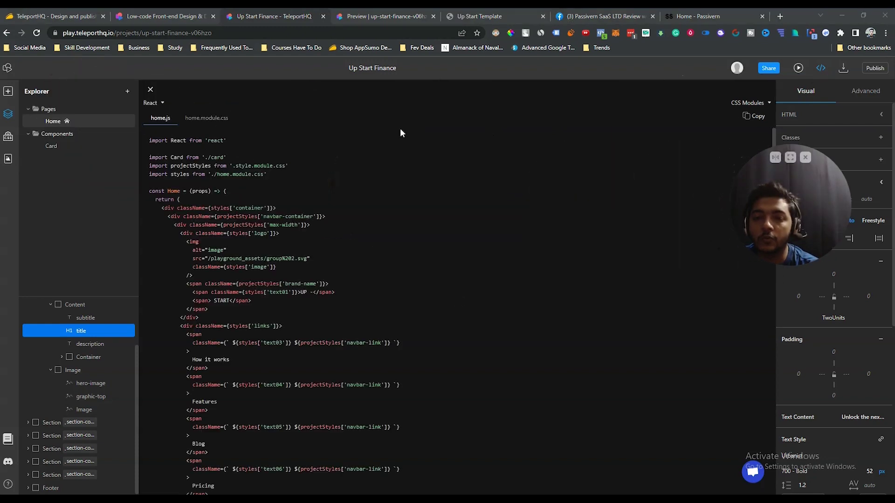
scroll(275, 279, "down", 5)
scroll(275, 315, "down", 10)
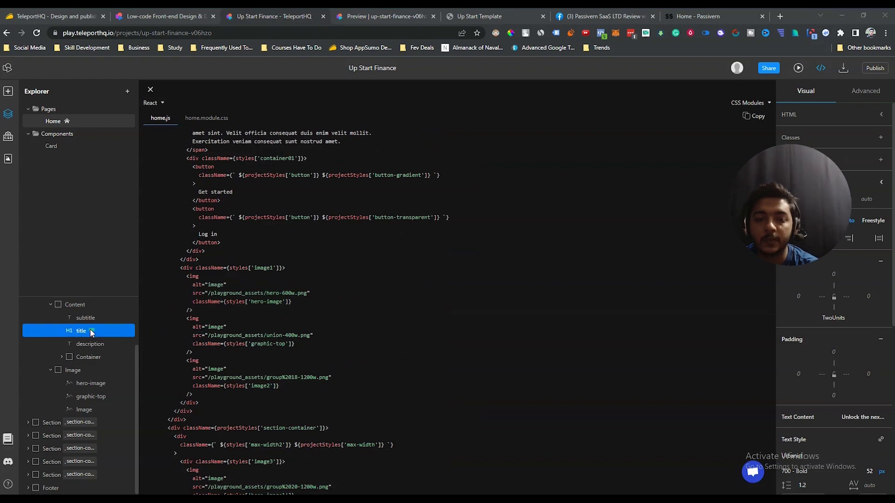
left_click_drag(247, 224, 313, 445)
left_click(313, 445)
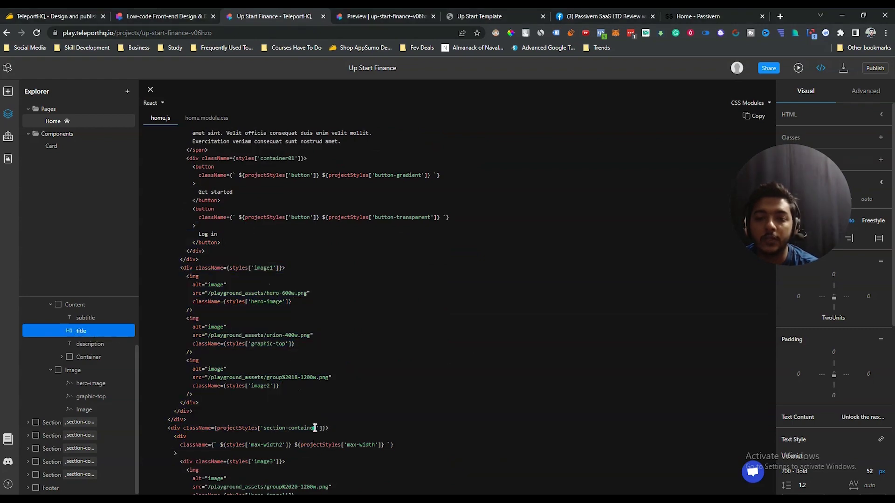
scroll(315, 414, "up", 15)
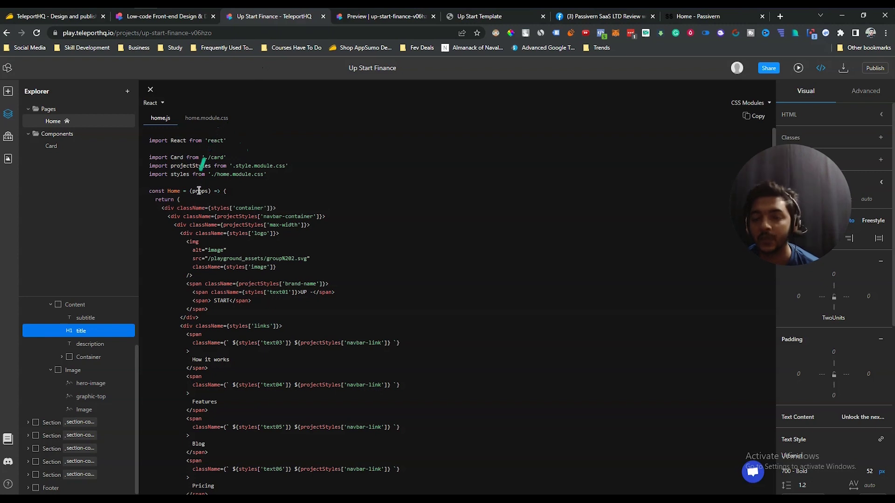
left_click_drag(171, 166, 277, 419)
left_click(277, 419)
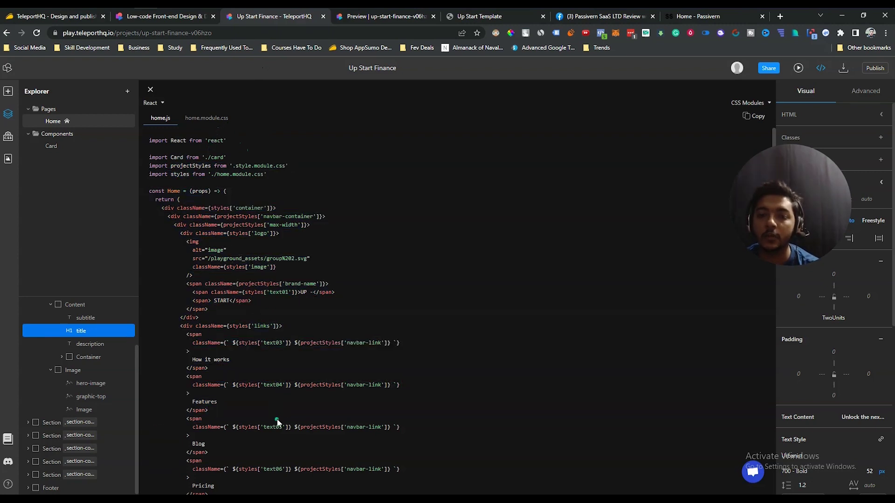
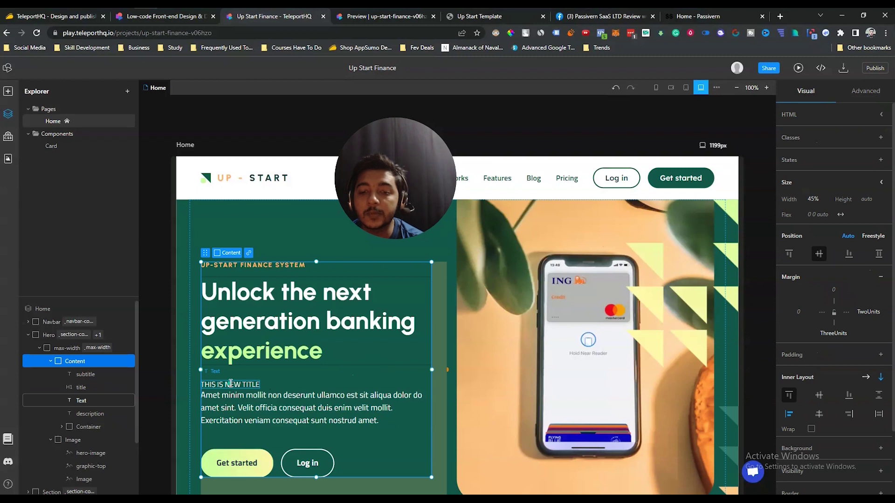
Select the "THIS IS NEW TITLE" text in the hero and examine its visual style properties, including the HTML settings
double_click(229, 383)
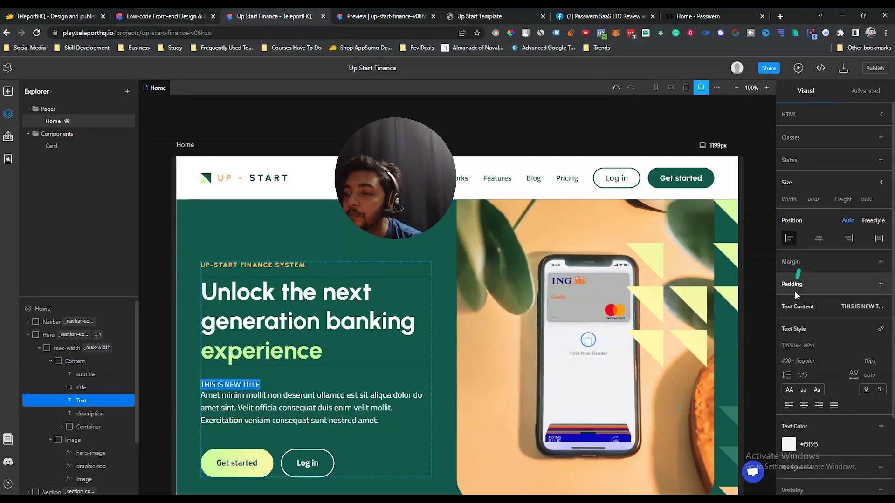
scroll(812, 420, "down", 1)
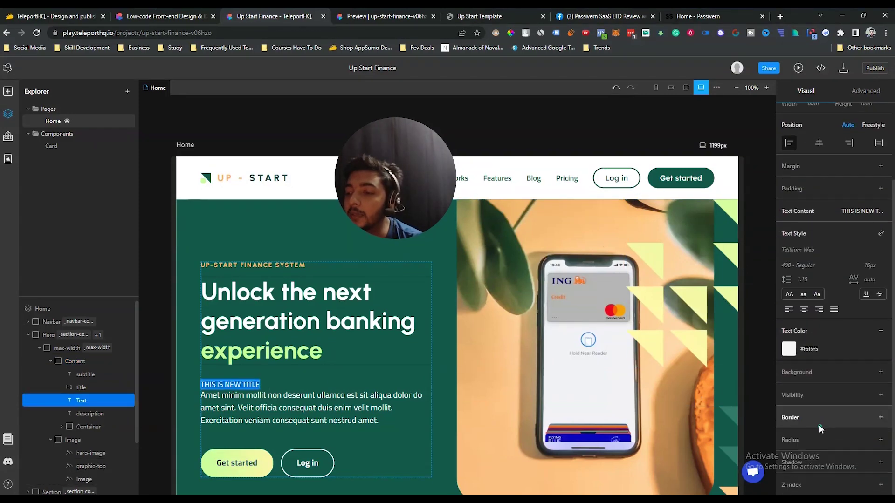
scroll(817, 413, "up", 1)
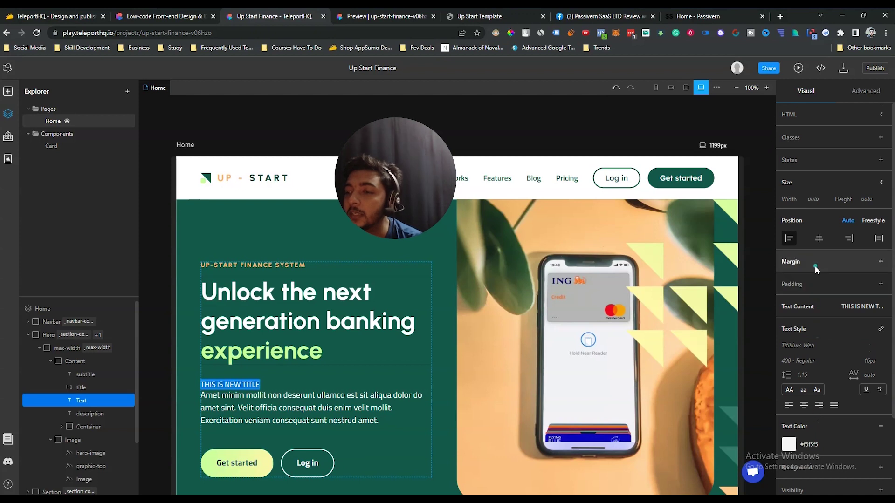
left_click(798, 114)
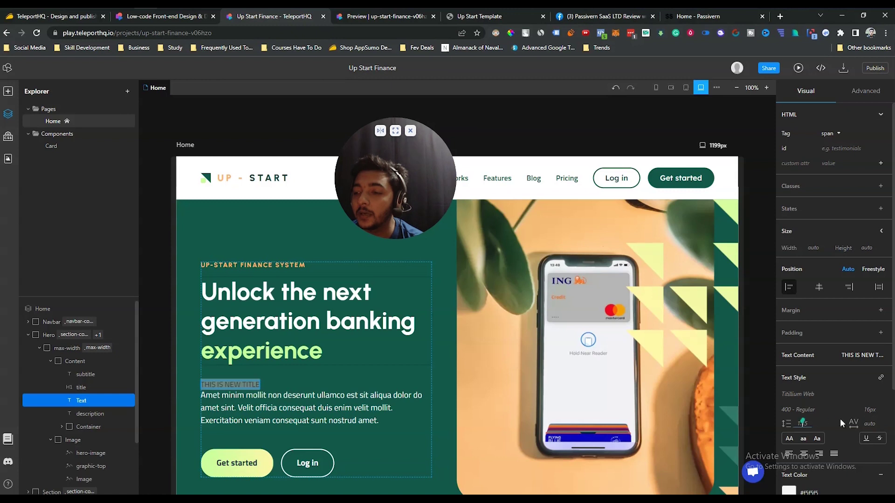
scroll(834, 425, "down", 3)
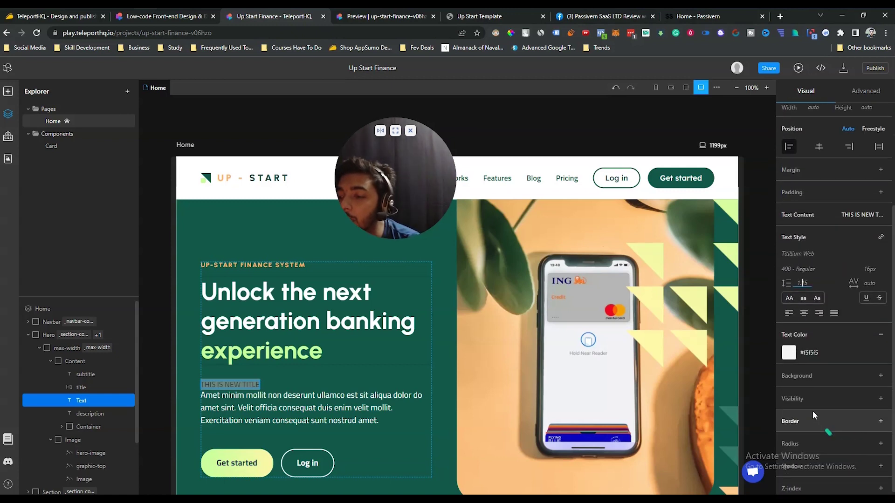
scroll(855, 320, "up", 2)
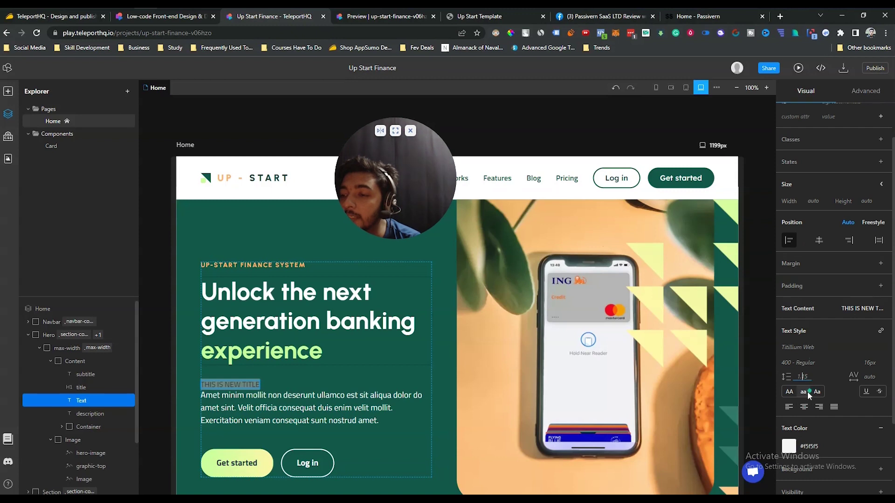
Set the font size of the "THIS IS NEW TITLE" text in the hero to 100 px
triple_click(219, 385)
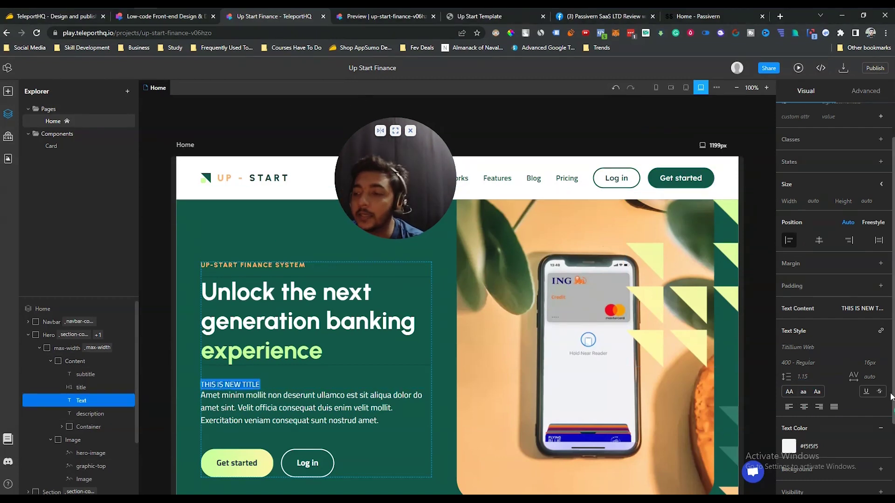
left_click(870, 363)
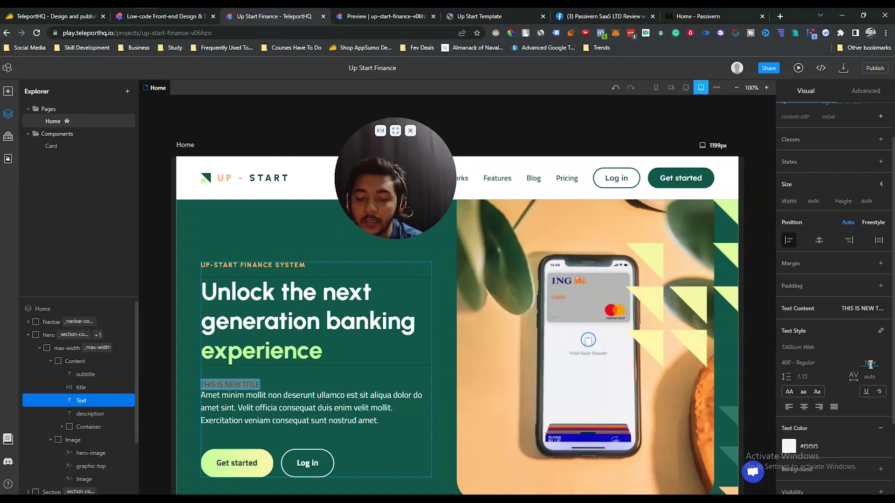
type("100")
key("Return")
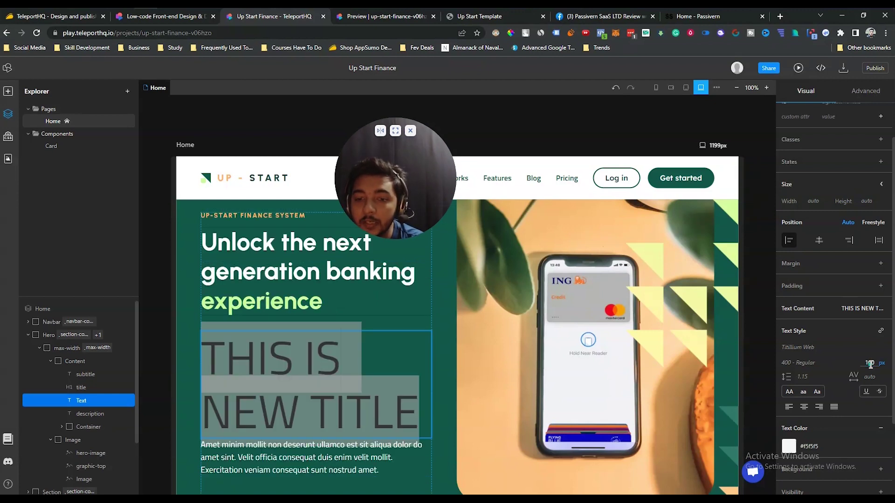
left_click(256, 384)
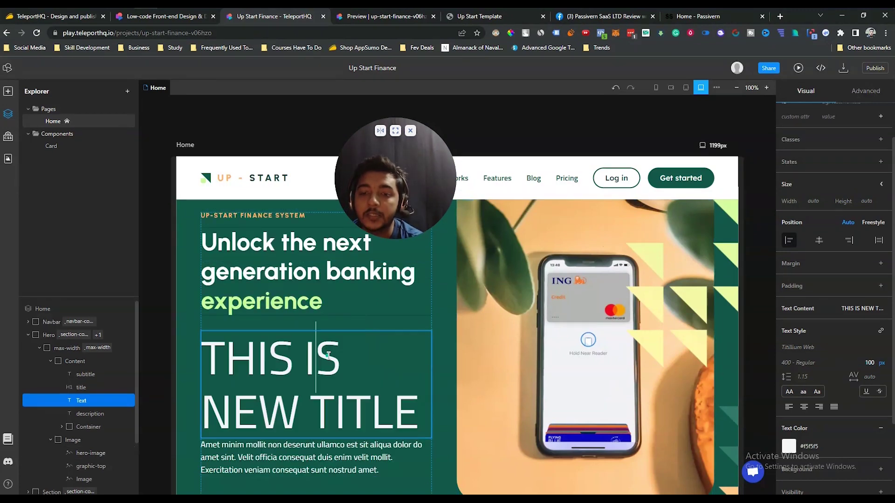
triple_click(300, 367)
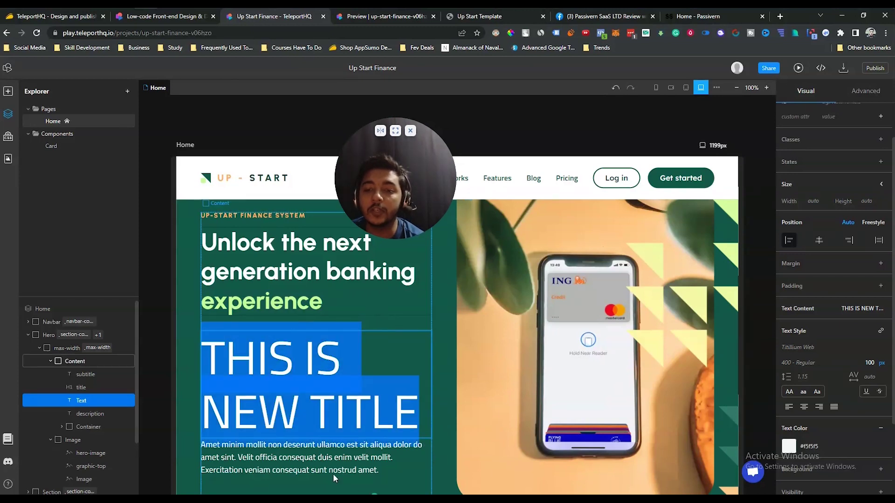
left_click(359, 345)
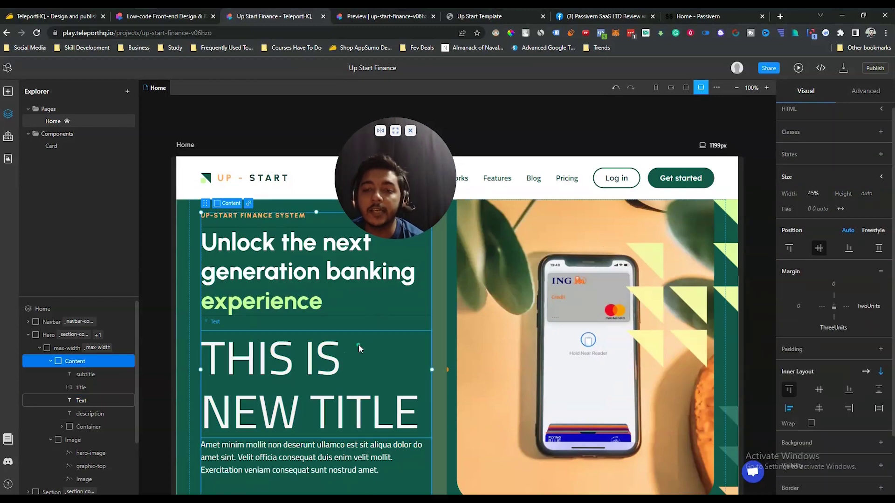
Look over the insertable elements and the ready-made section categories, including the header designs, and return to the Explorer
left_click(7, 92)
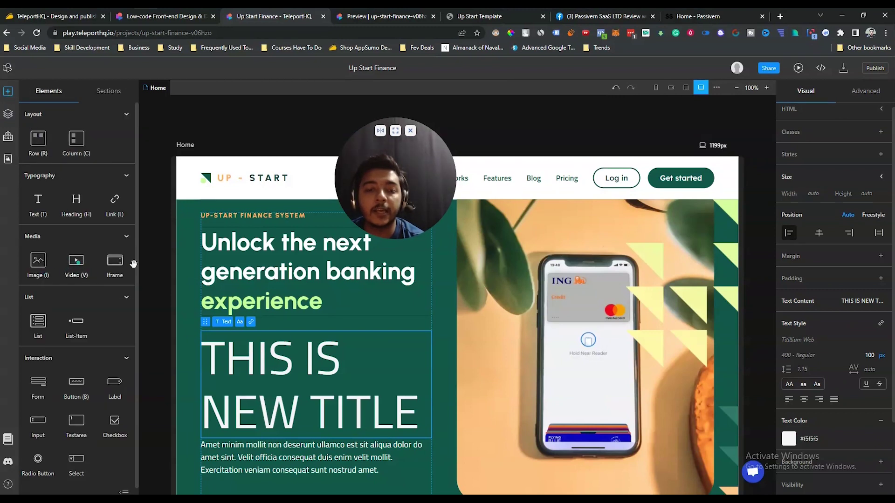
scroll(77, 280, "down", 1)
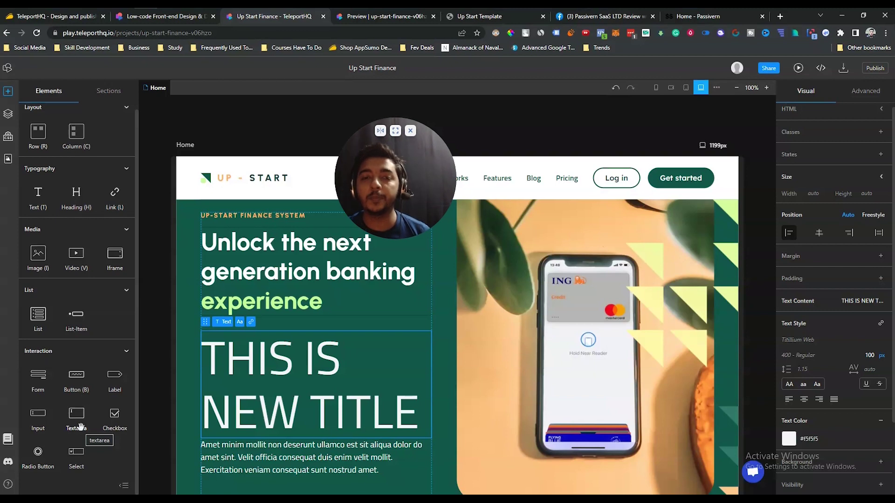
left_click(109, 92)
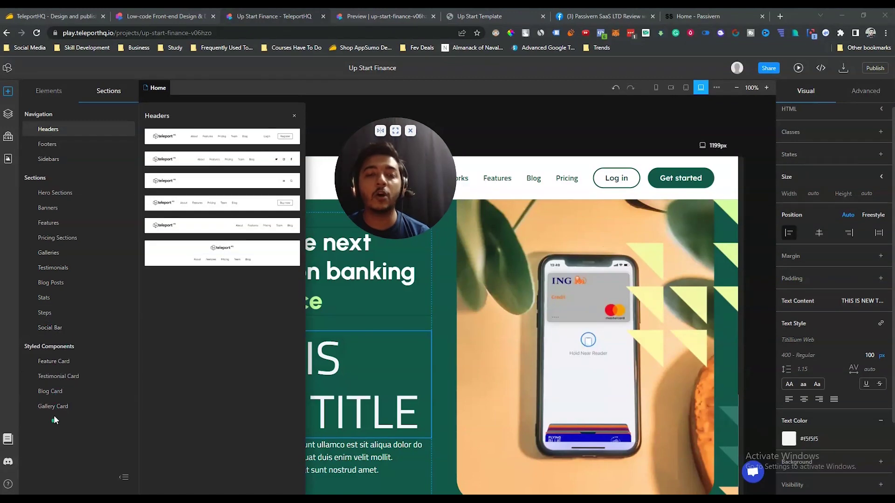
left_click(8, 114)
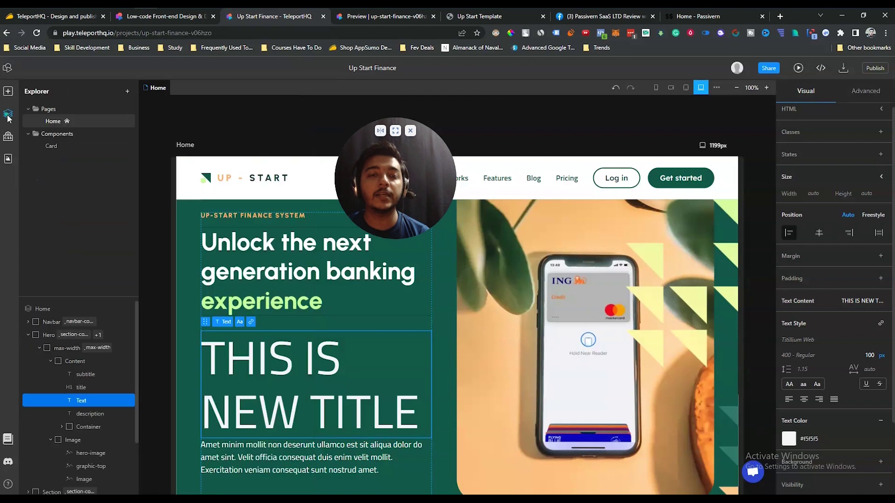
Create a new CSS class for the project and try to name it ".passivern"
left_click(7, 139)
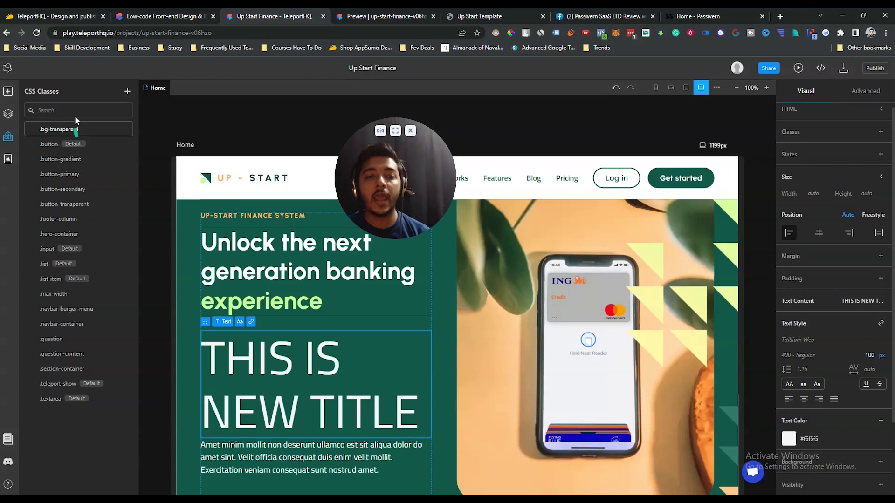
left_click(127, 92)
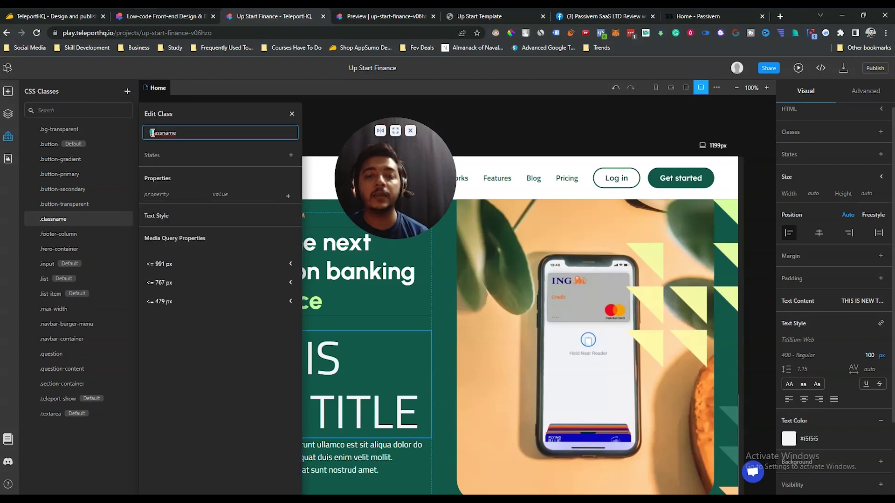
left_click_drag(152, 133, 178, 135)
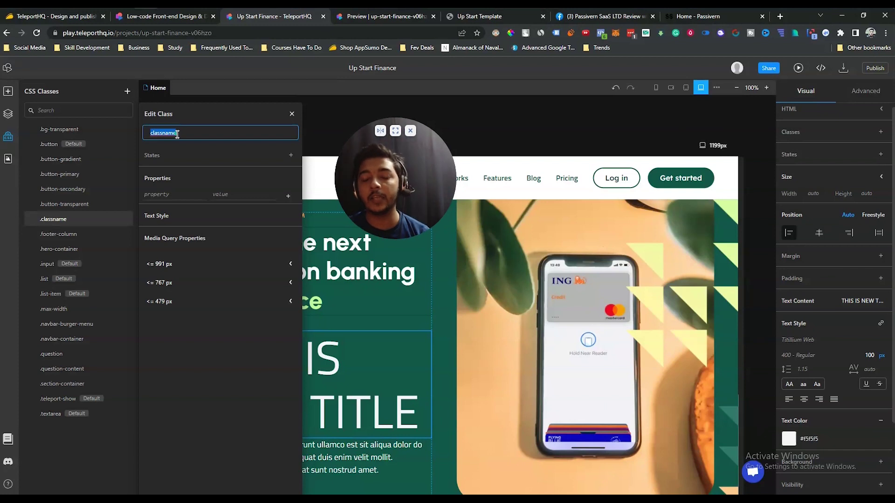
key("BackSpace")
type(".PA")
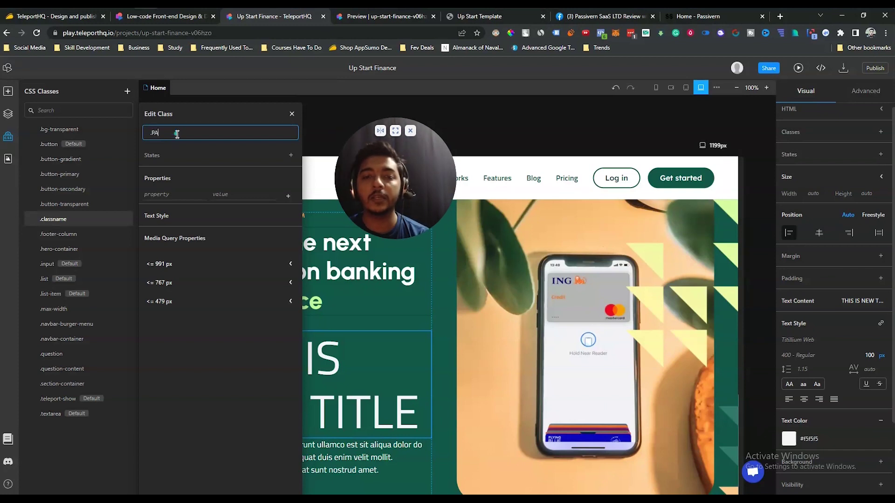
key("BackSpace")
key("BackSpace")
type(".pa")
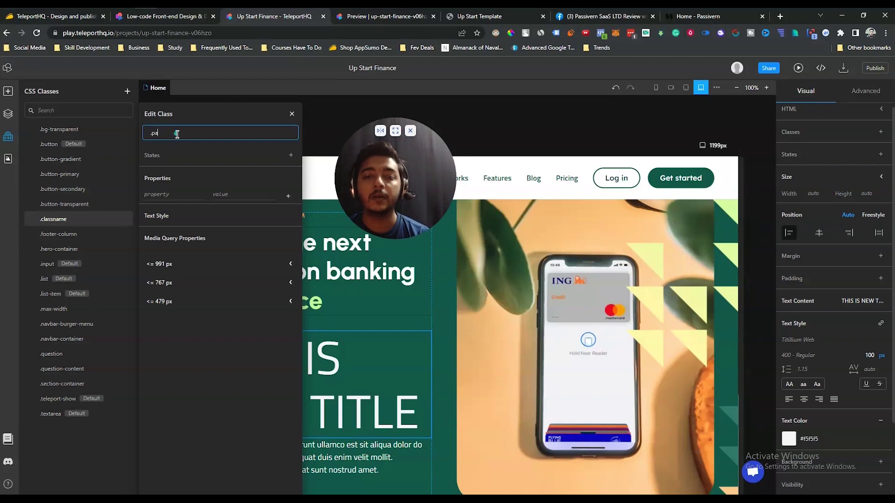
type("ssivern")
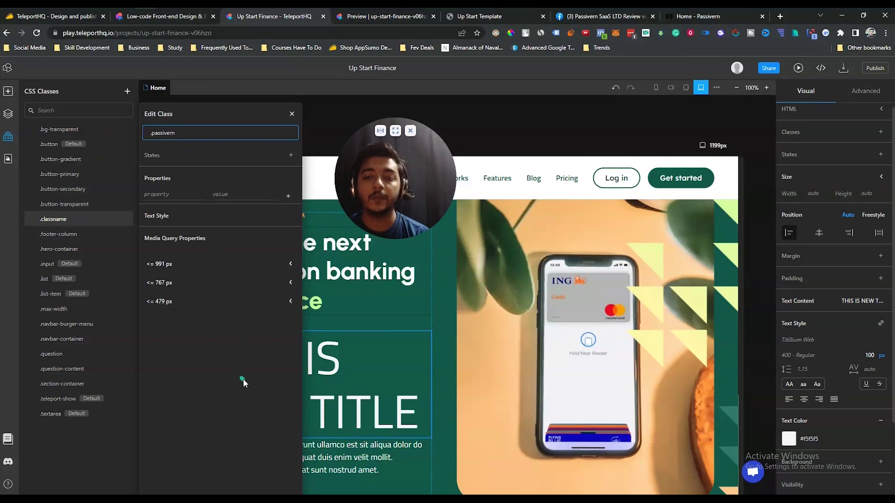
left_click(242, 378)
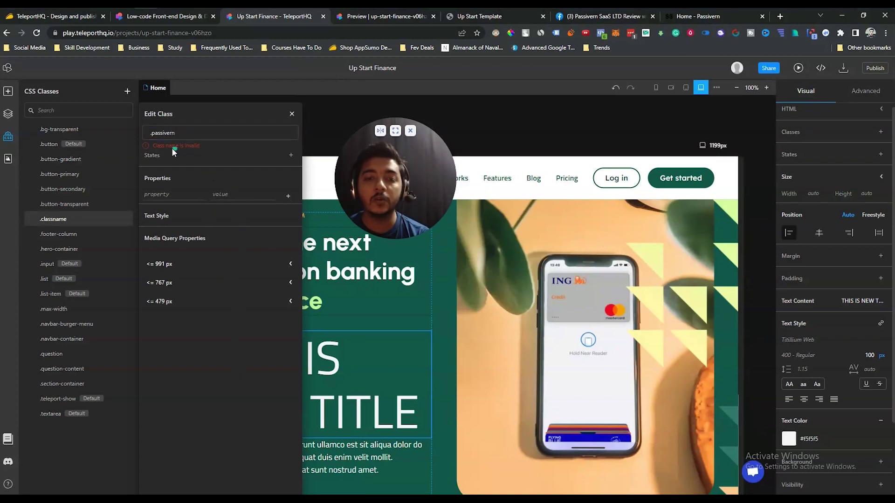
Correct the new CSS class name to "passivern" without the leading dot and select the class in the list
left_click(192, 135)
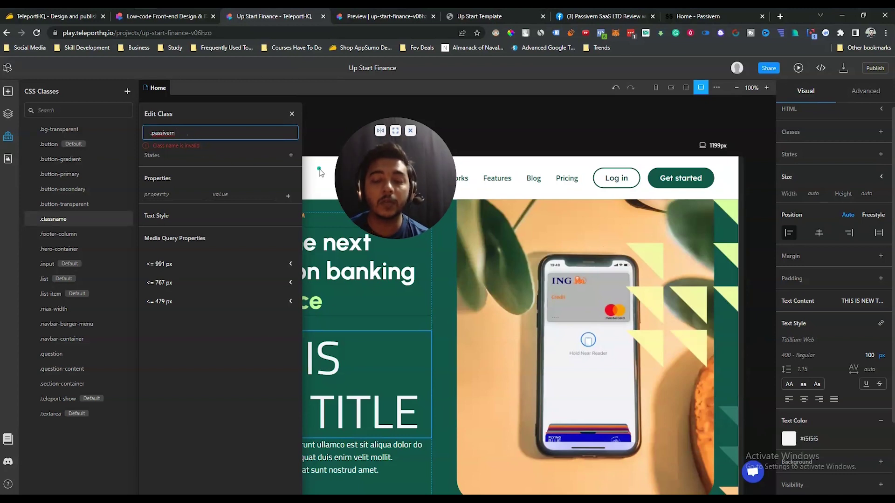
left_click(153, 132)
key("BackSpace")
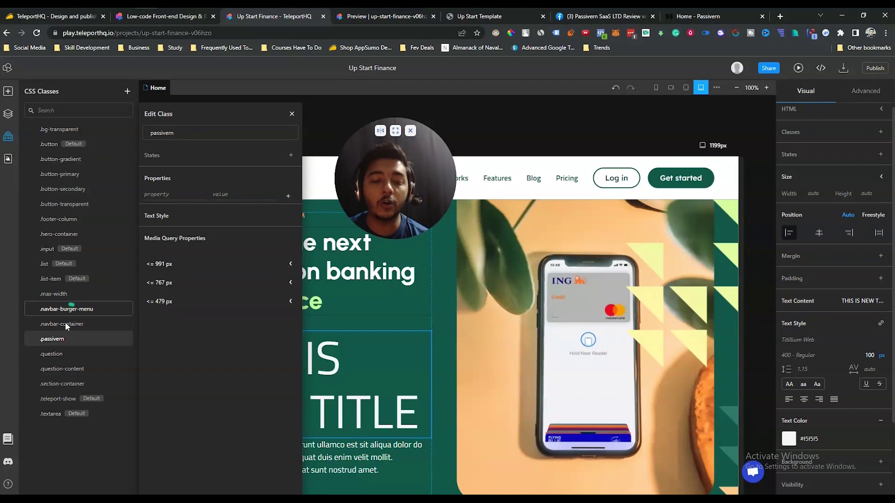
left_click(67, 338)
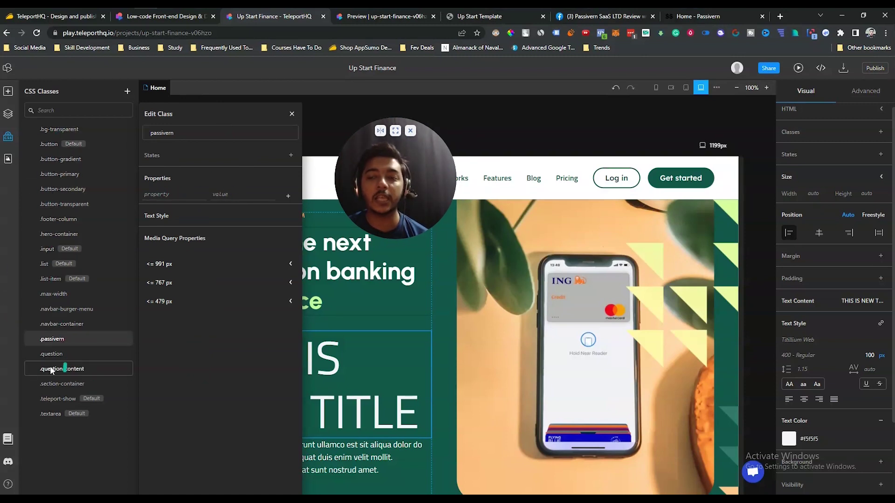
Open the Asset Manager and browse the available Unsplash images
left_click(8, 160)
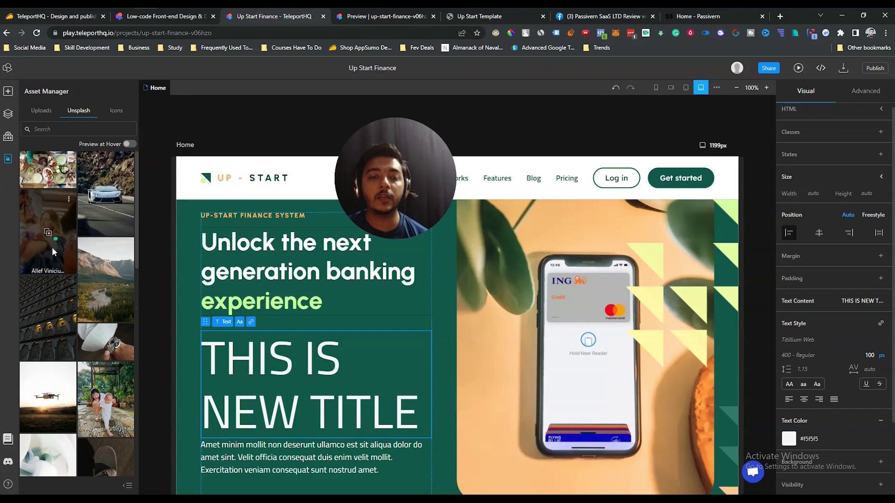
scroll(63, 292, "down", 8)
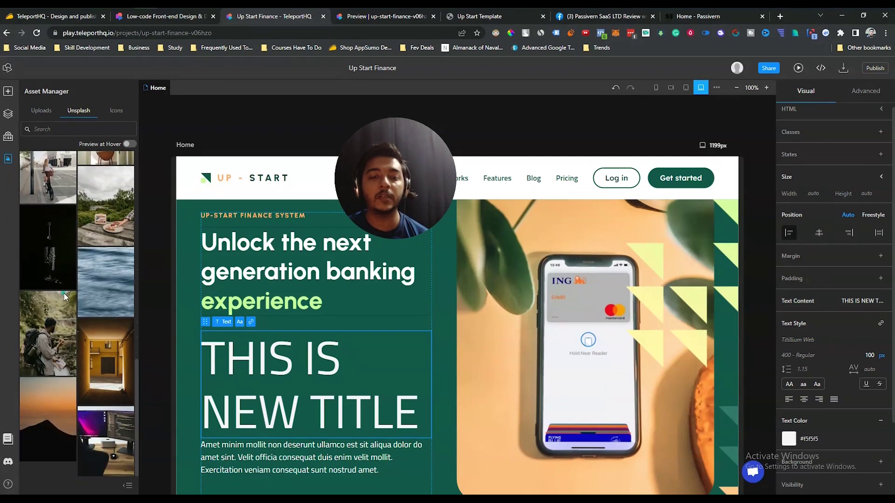
scroll(52, 334, "up", 3)
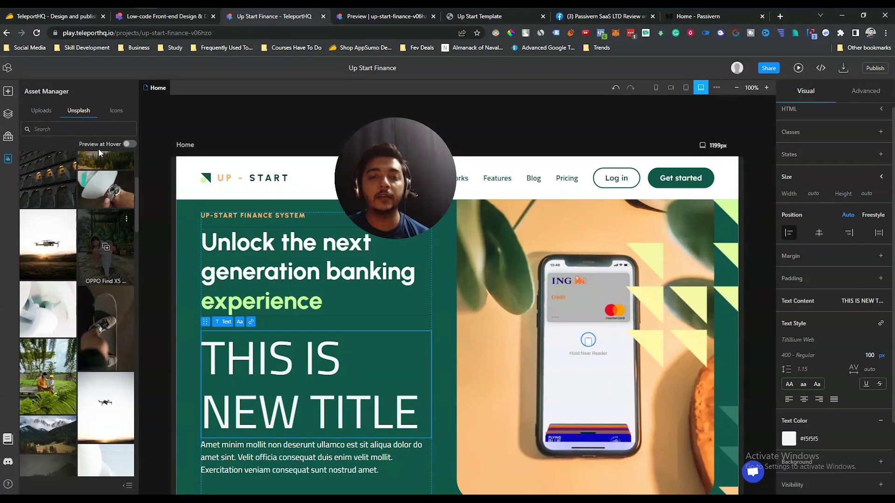
Look over the available icon libraries and browse the project's uploaded files in the Asset Manager
left_click(112, 109)
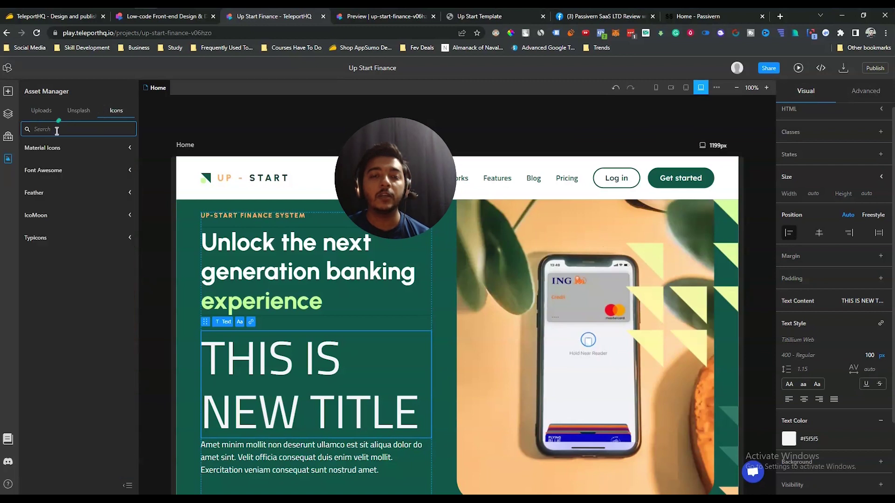
left_click(42, 112)
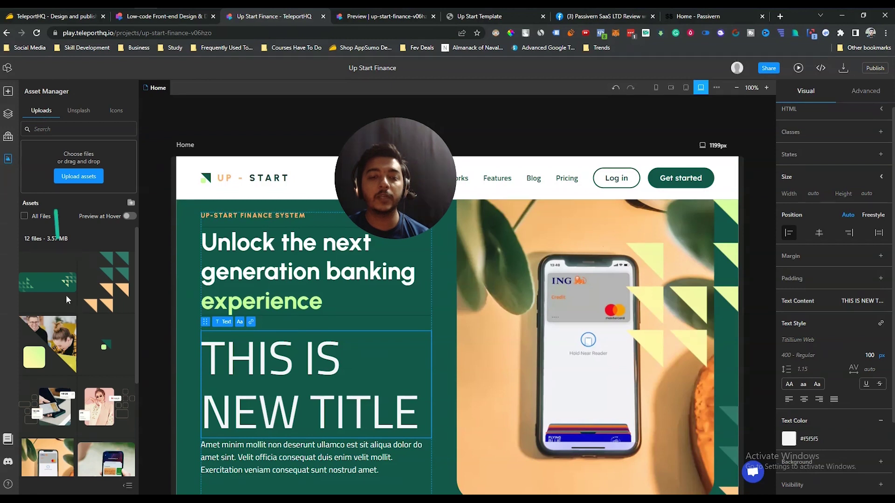
scroll(80, 371, "down", 3)
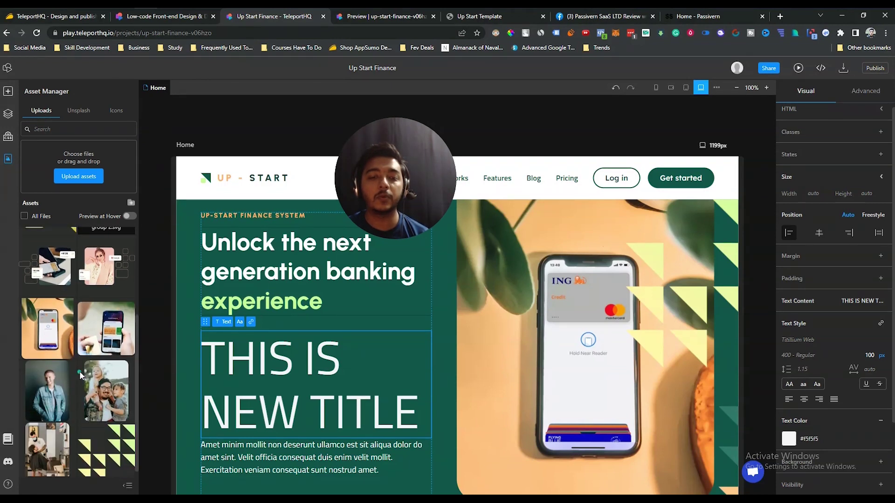
scroll(79, 372, "up", 3)
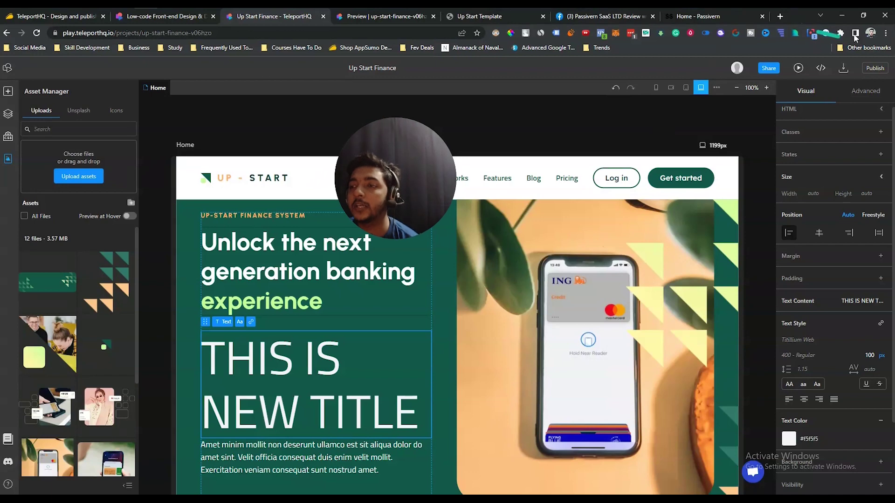
left_click_drag(426, 214, 169, 166)
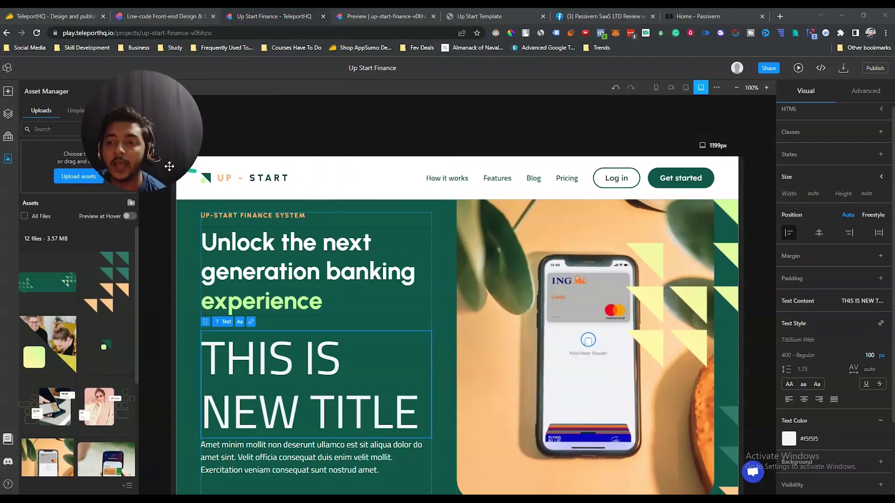
Check the page at the tablet, mobile landscape and mobile breakpoints, and return to the laptop view
left_click(690, 88)
left_click(669, 89)
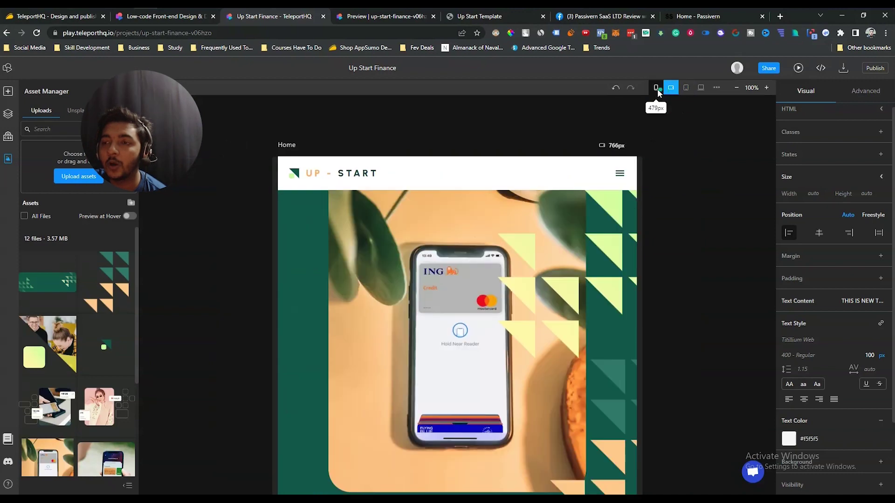
left_click(656, 88)
left_click(700, 89)
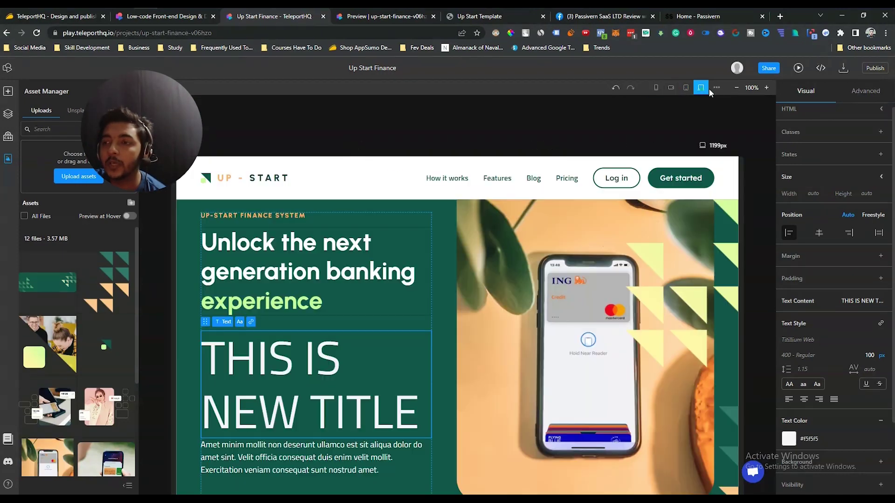
Enable the Desktop (1600 px) and Wide (1920 px) breakpoints for the project and apply the settings
left_click(713, 88)
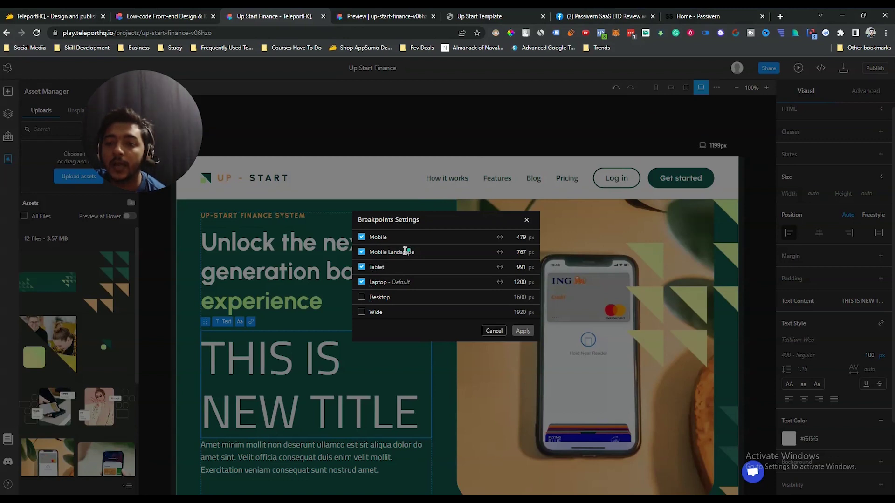
left_click(362, 297)
left_click(362, 312)
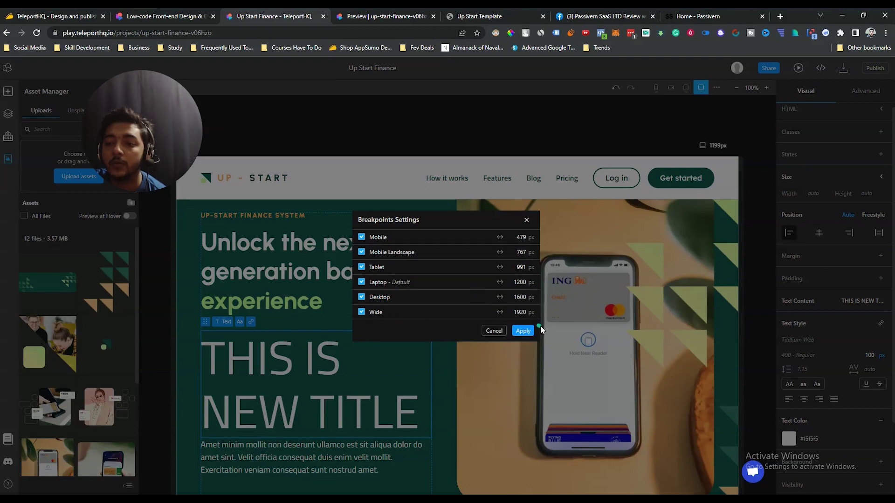
left_click(527, 332)
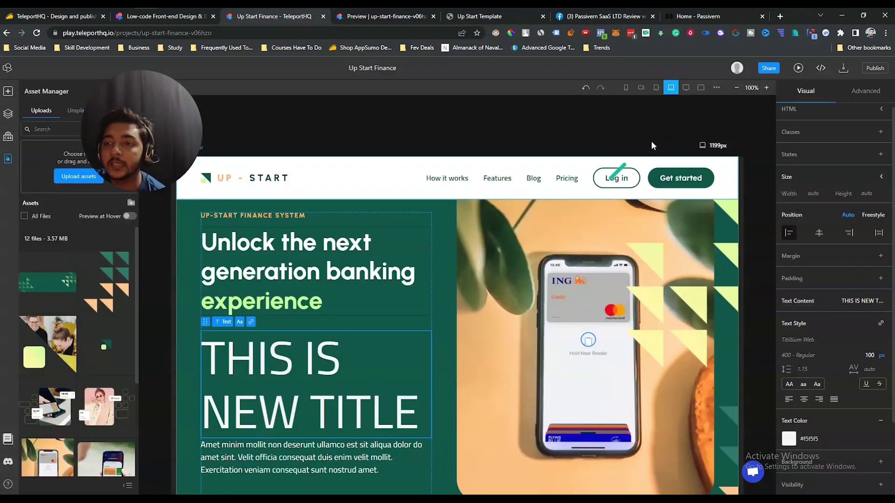
View the page at the Desktop and Wide breakpoints and look through its hero and following section
left_click(686, 90)
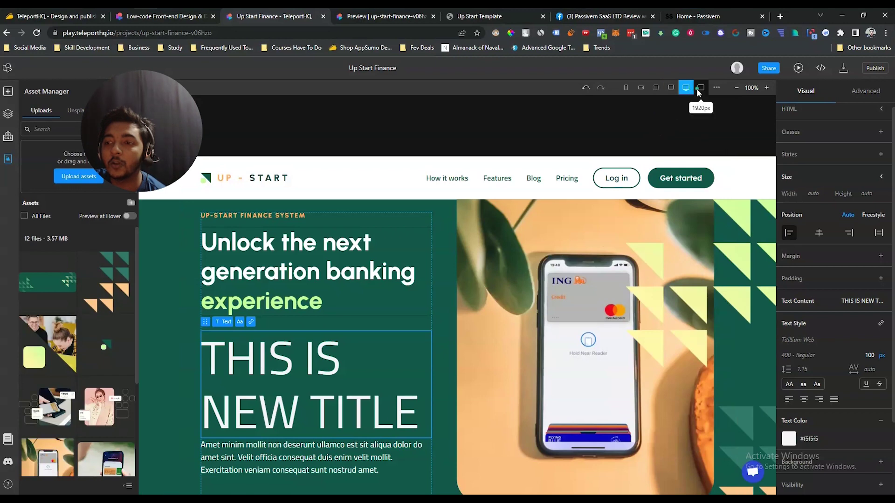
left_click(700, 89)
scroll(612, 378, "down", 5)
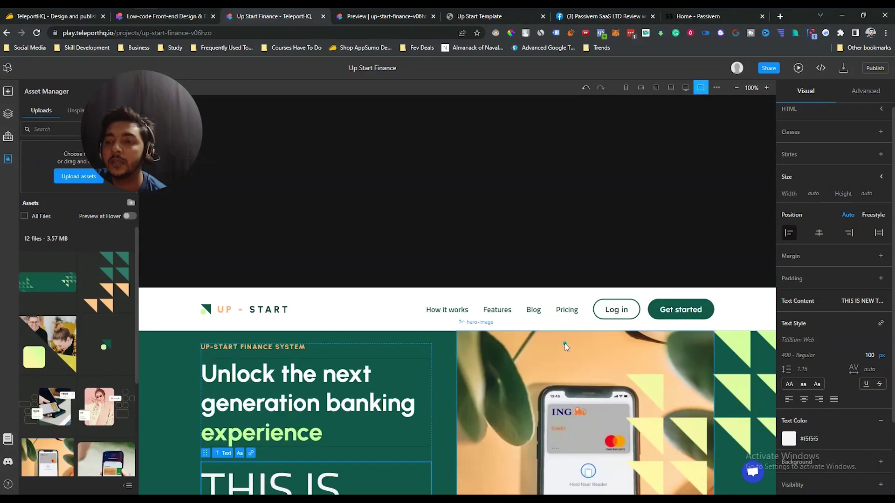
scroll(564, 348, "down", 8)
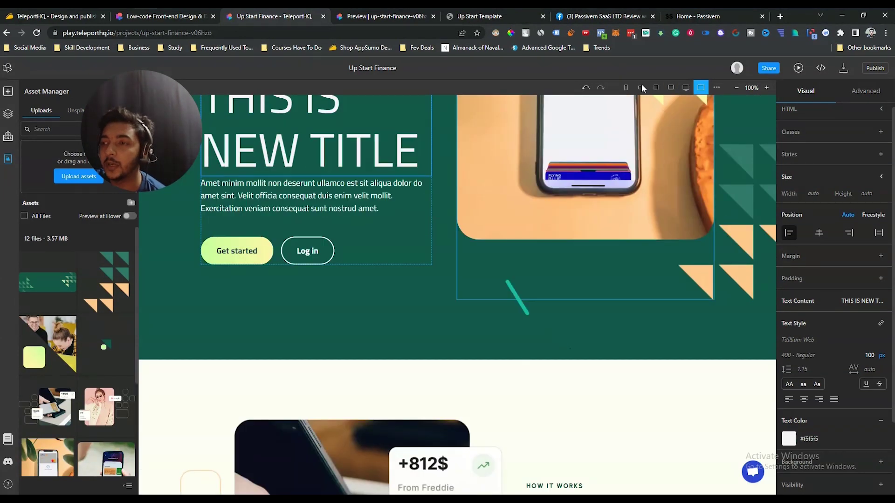
scroll(551, 345, "down", 5)
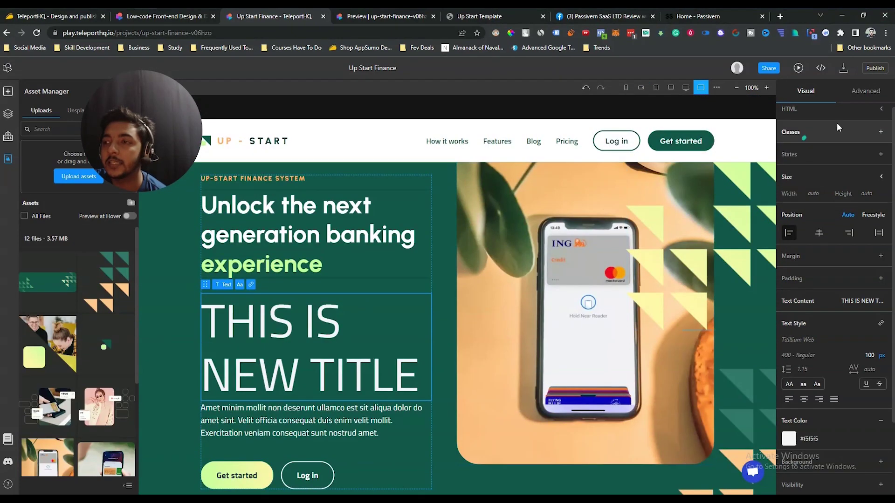
Open the project's publishing options and compare the custom domain allowances of the three license tiers on the AppSumo deal page
left_click(875, 69)
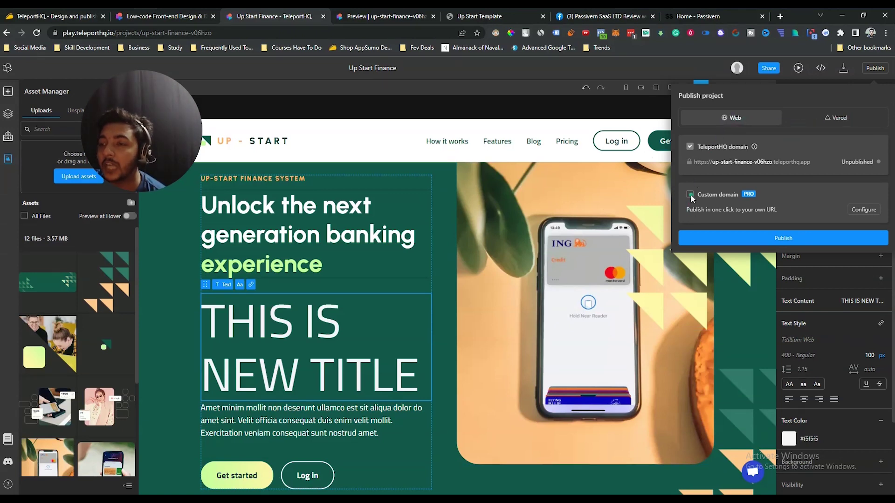
left_click(58, 17)
scroll(416, 375, "down", 15)
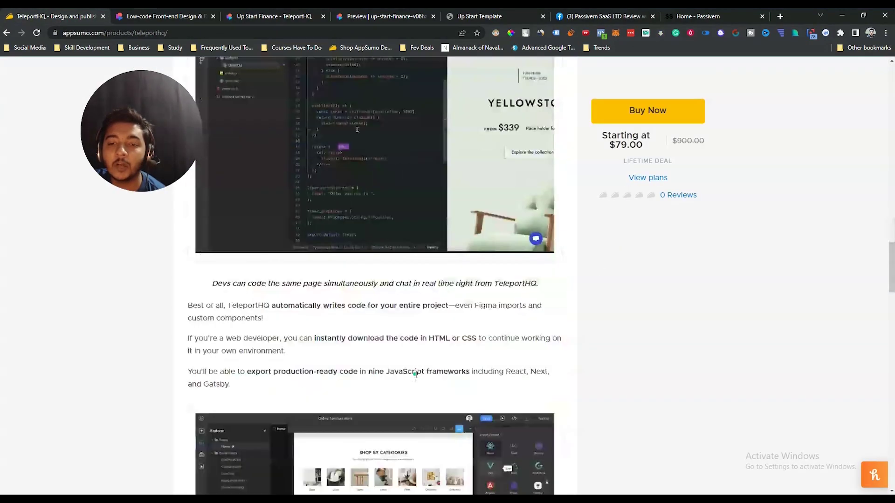
scroll(415, 373, "down", 20)
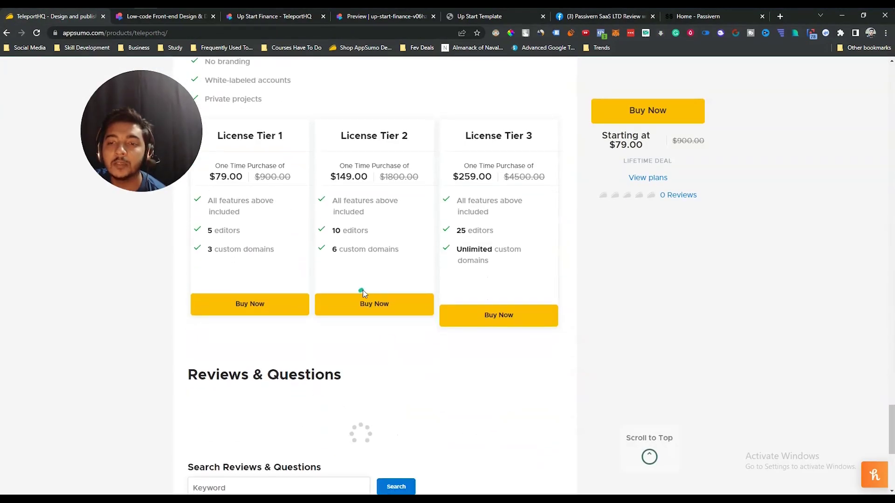
scroll(363, 290, "up", 2)
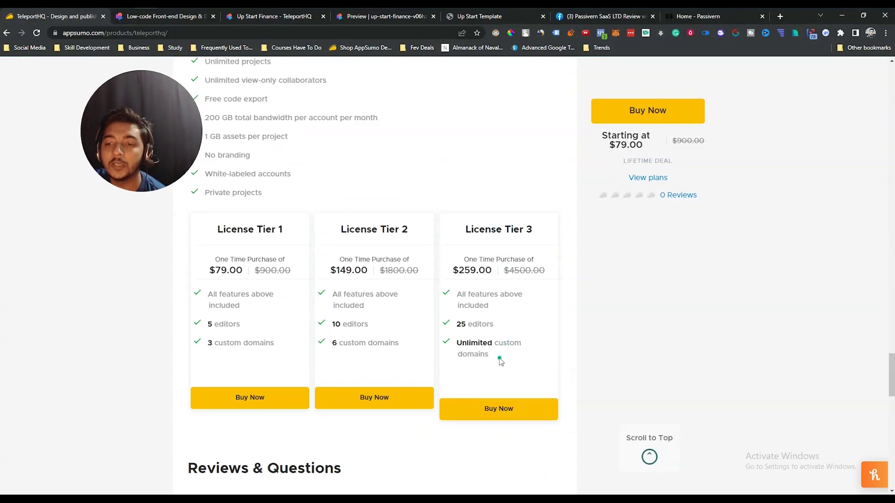
left_click_drag(499, 360, 470, 343)
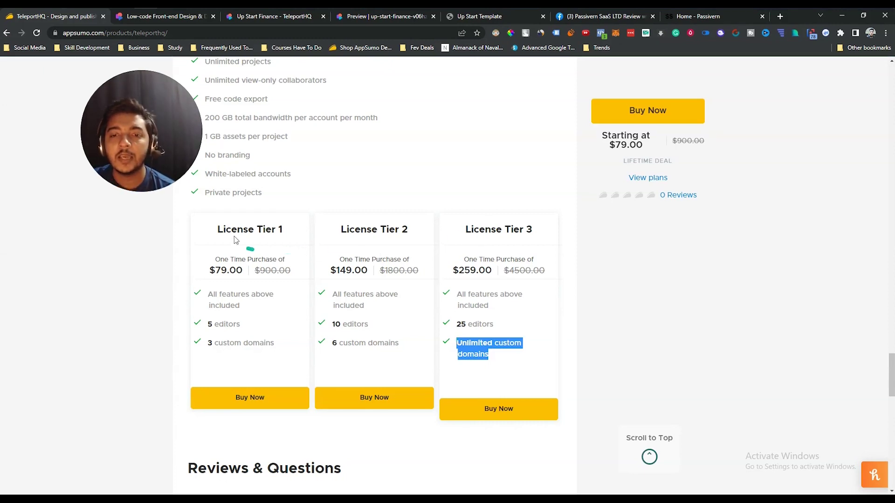
left_click_drag(218, 229, 310, 230)
left_click(382, 230)
triple_click(381, 230)
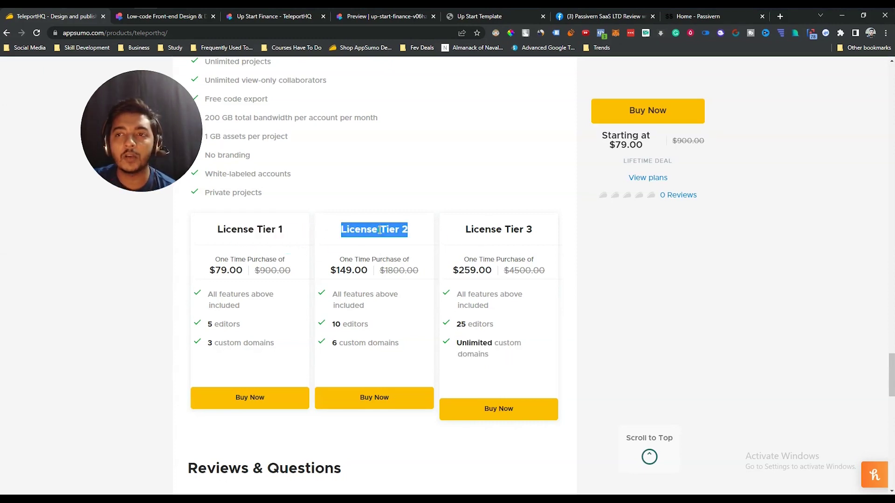
Return to the Up Start Finance editor and publish the project to its TeleportHQ domain
left_click(684, 18)
left_click(483, 16)
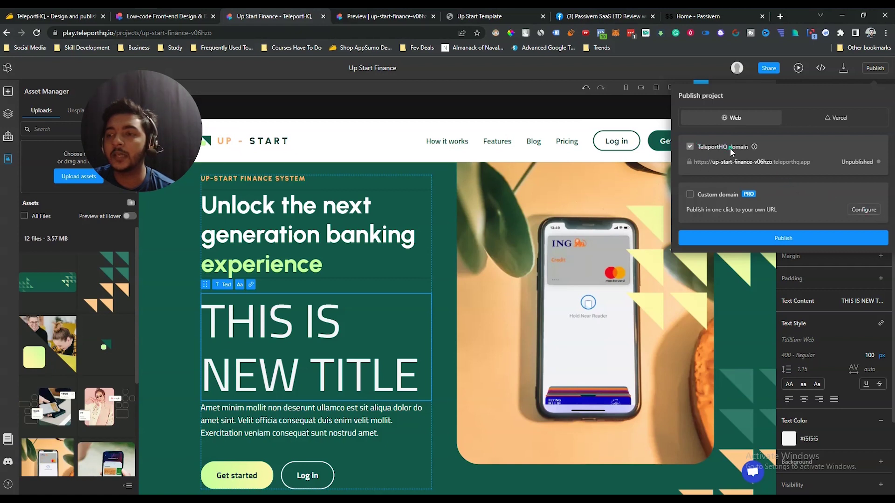
left_click(783, 241)
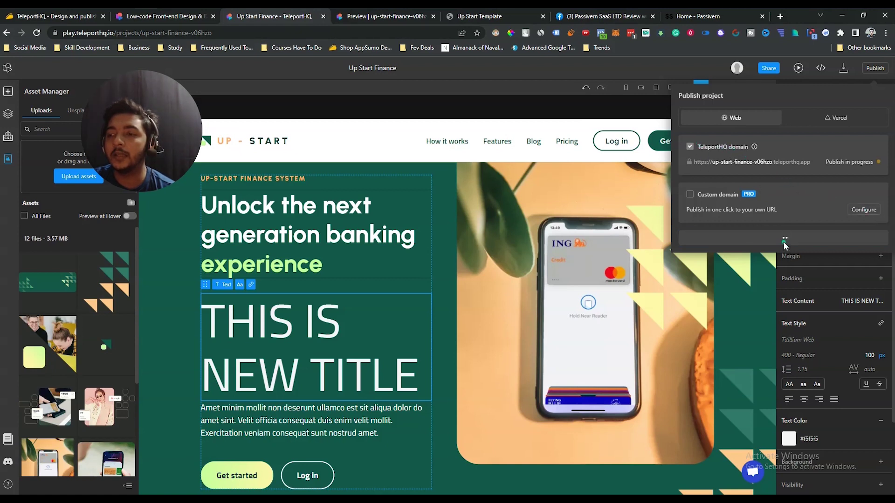
left_click_drag(119, 146, 125, 184)
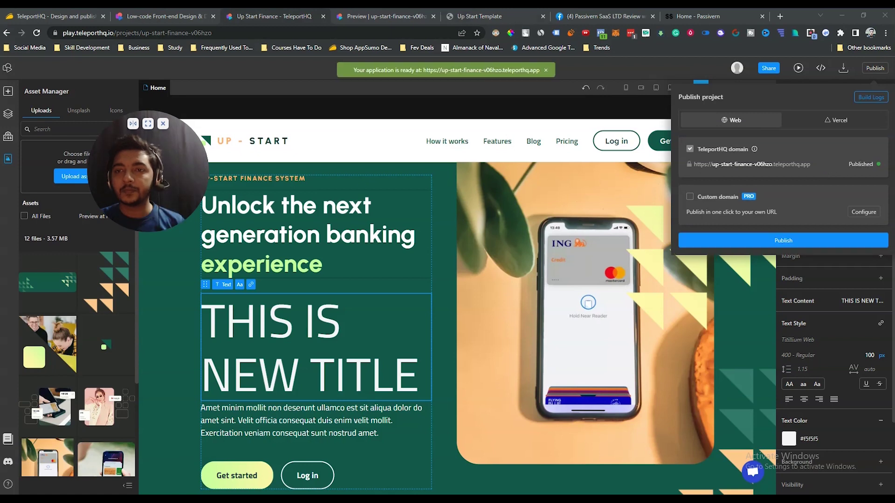
Publish the project to the TeleportHQ domain again, request its build logs and close the publishing options
left_click(785, 240)
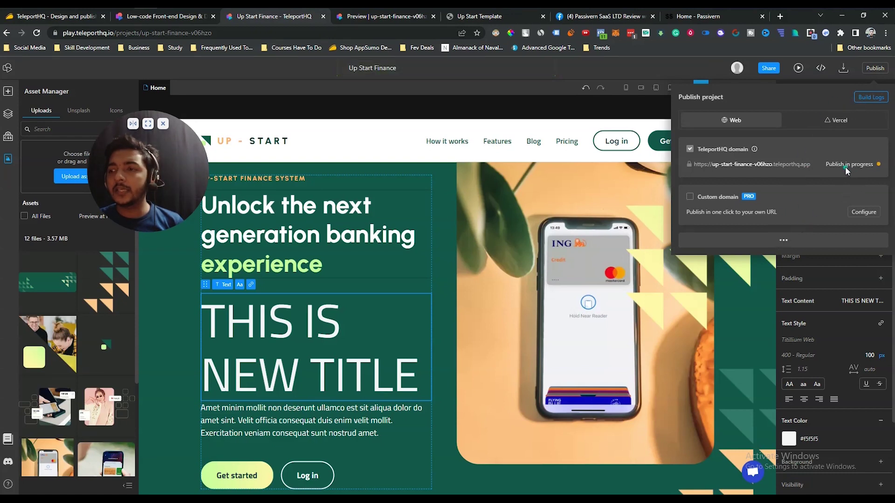
left_click(871, 98)
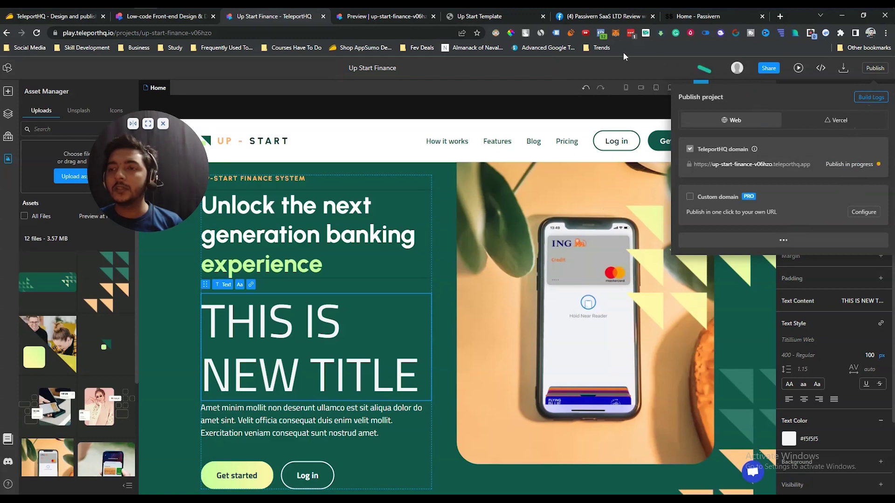
key("Escape")
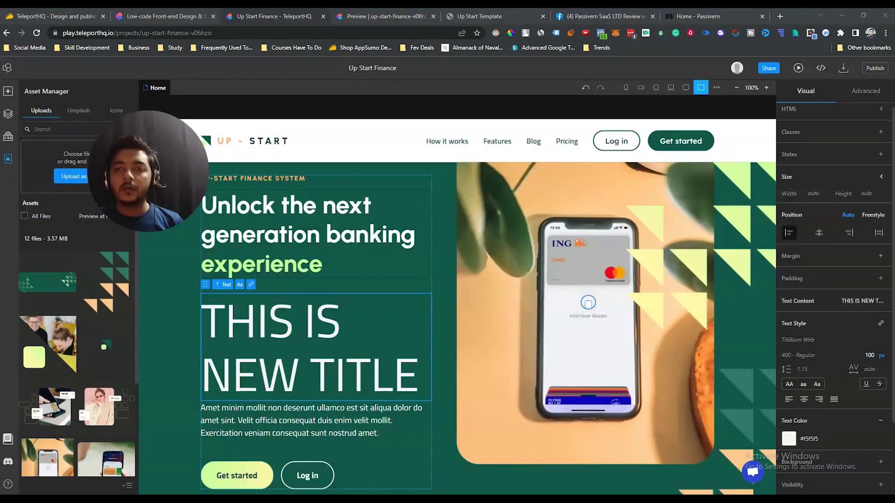
Leave the editor for the workspace dashboard and reopen the Up Start Finance project from there
left_click(6, 69)
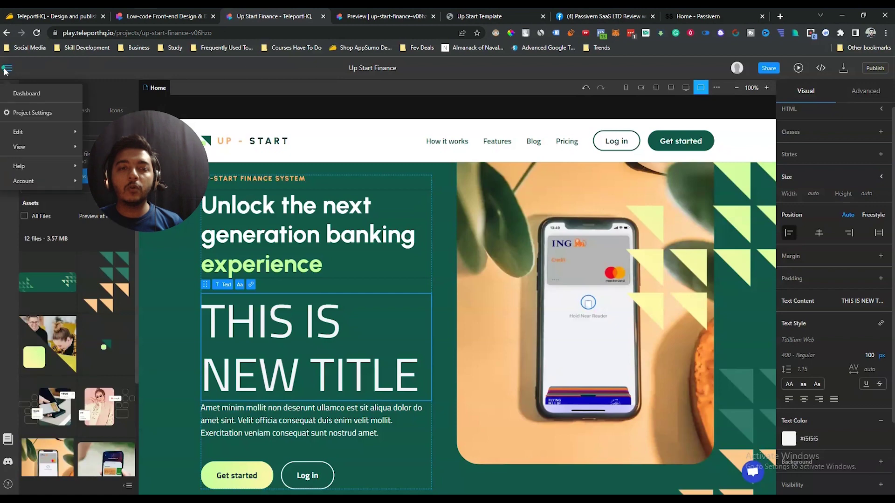
left_click(18, 97)
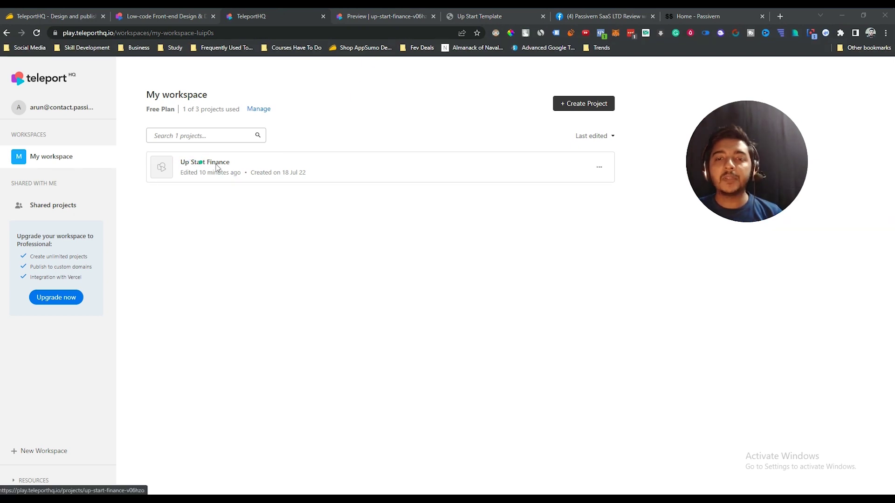
left_click(216, 167)
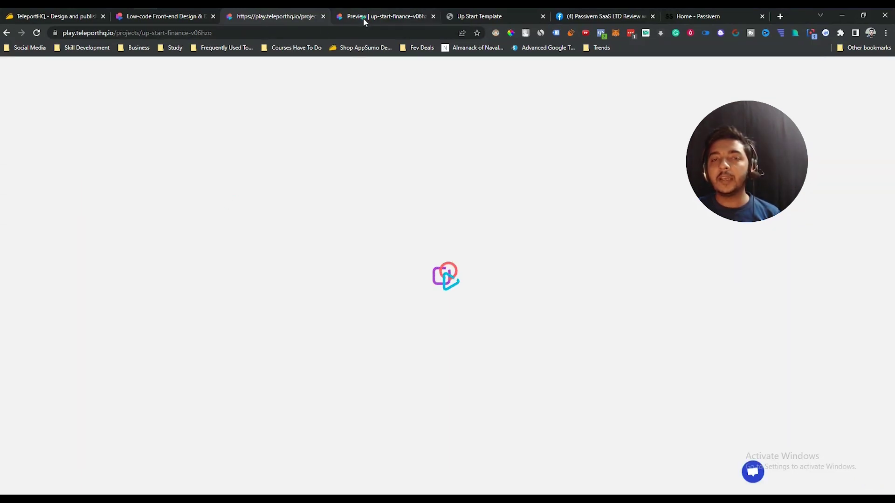
left_click(157, 16)
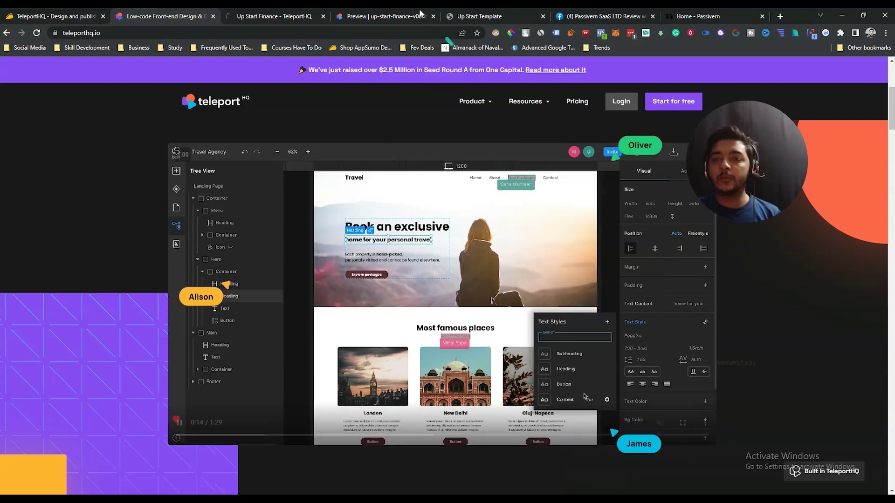
left_click(282, 17)
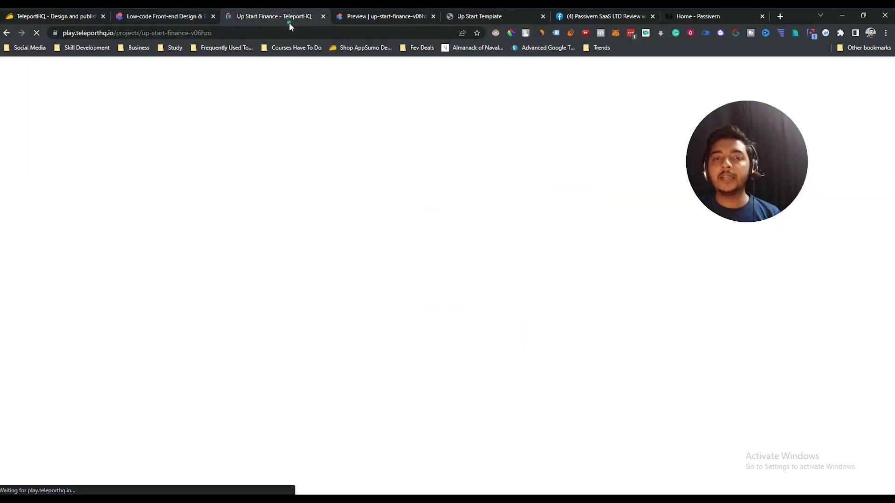
Switch to the AppSumo deal page for TeleportHQ and review its title, tagline and product description
left_click(82, 19)
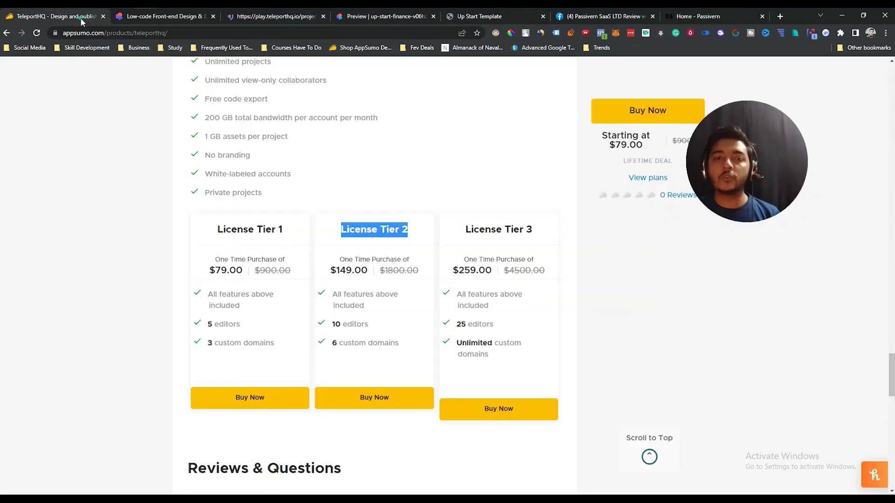
middle_click(184, 325)
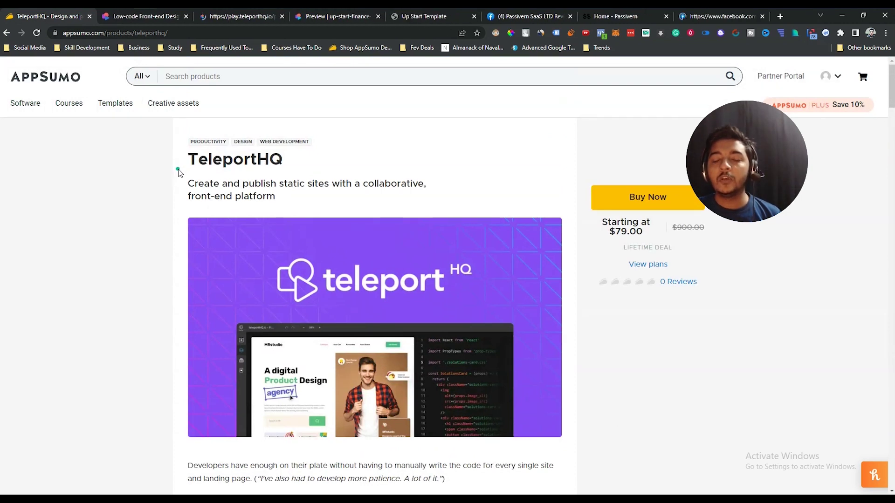
left_click_drag(316, 206, 437, 184)
left_click_drag(699, 165, 759, 251)
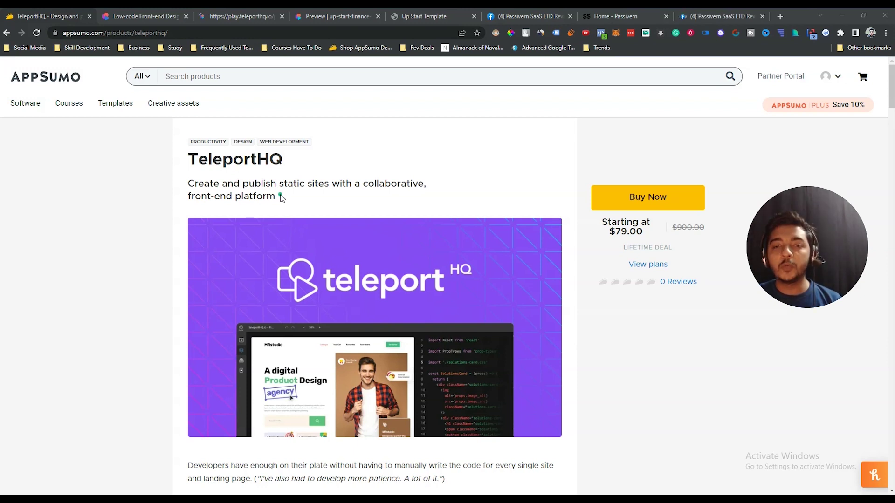
scroll(281, 199, "down", 20)
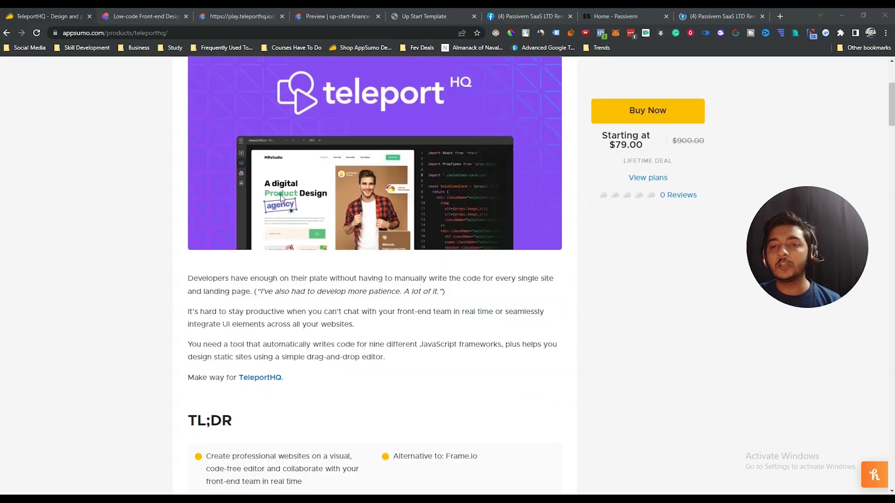
Examine the License Tier 1, 2 and 3 prices, editor limits and custom domain allowances on the TeleportHQ deal page
scroll(280, 196, "down", 20)
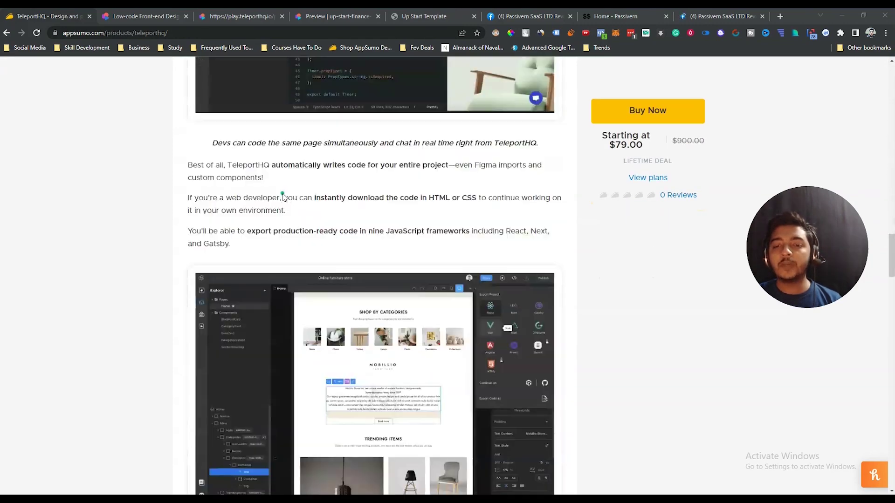
scroll(281, 224, "down", 5)
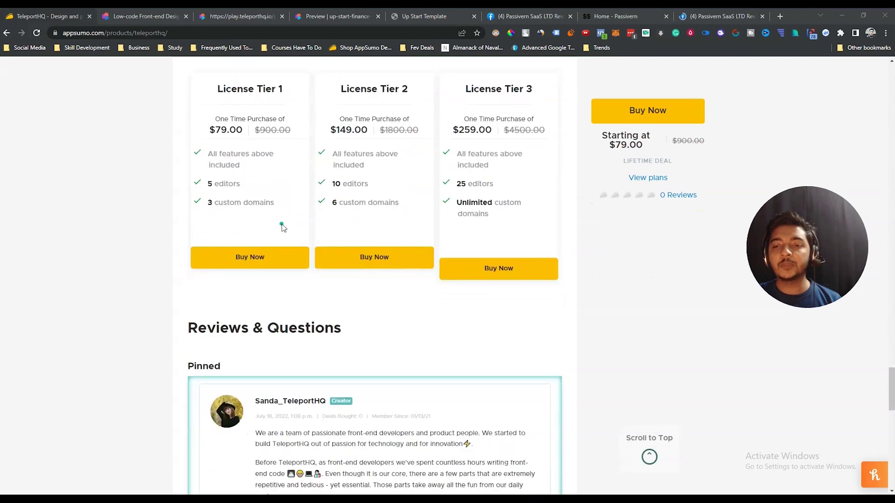
scroll(282, 226, "up", 2)
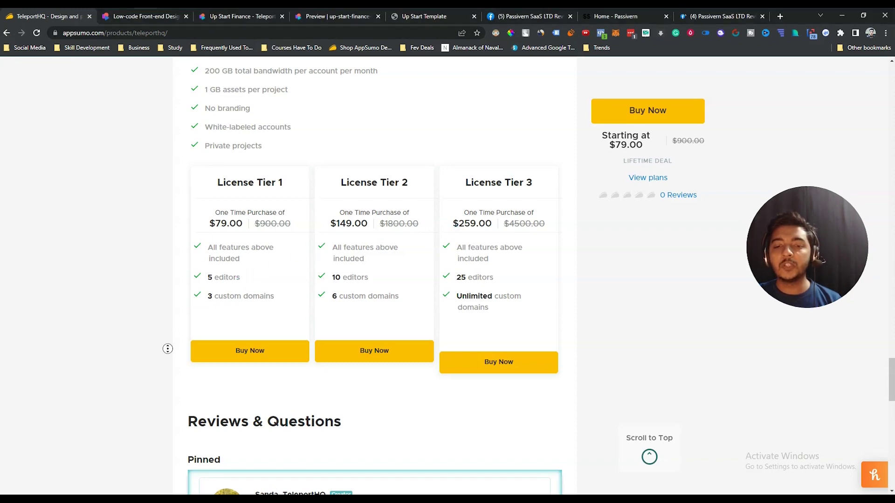
scroll(171, 258, "up", 1)
scroll(171, 258, "up", 15)
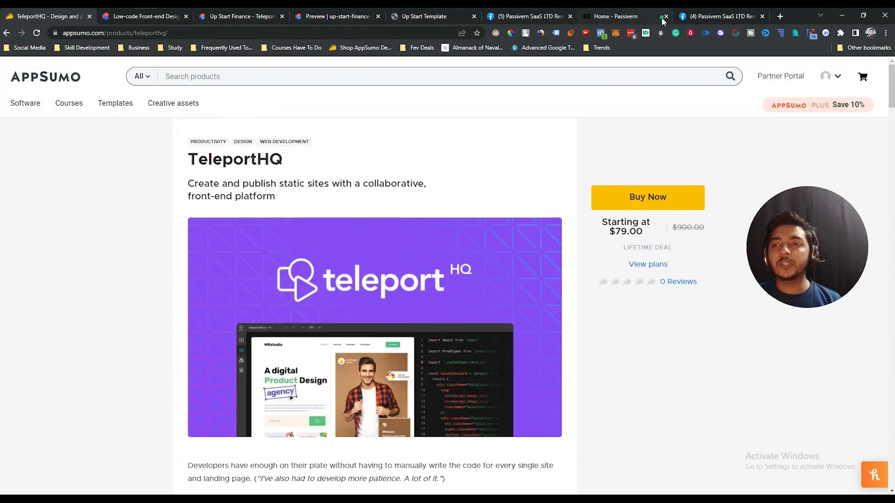
Show the Passivern website and the Passivern SaaS LTD Review with Giveaway Facebook group, and return to the TeleportHQ deal page on AppSumo
left_click(615, 16)
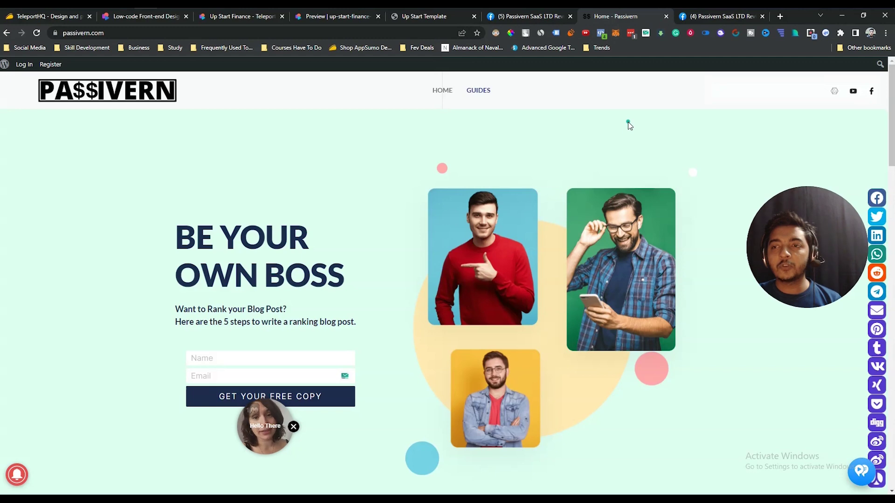
left_click(522, 18)
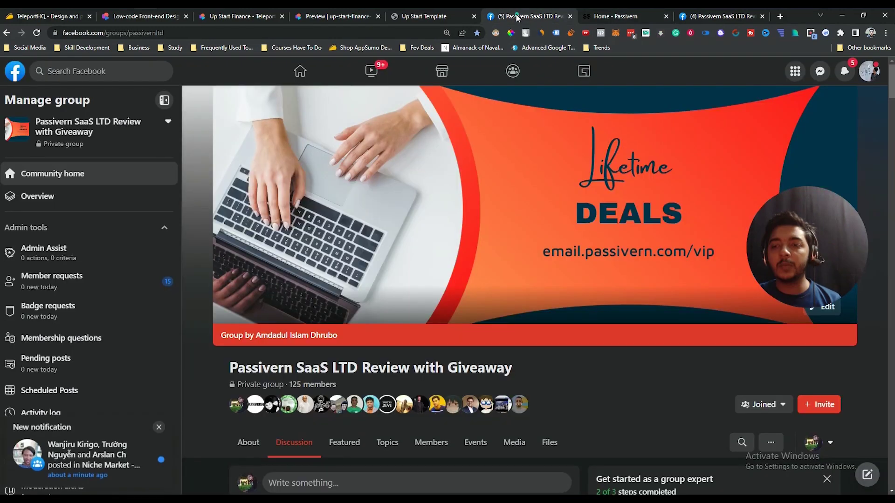
scroll(209, 426, "down", 3)
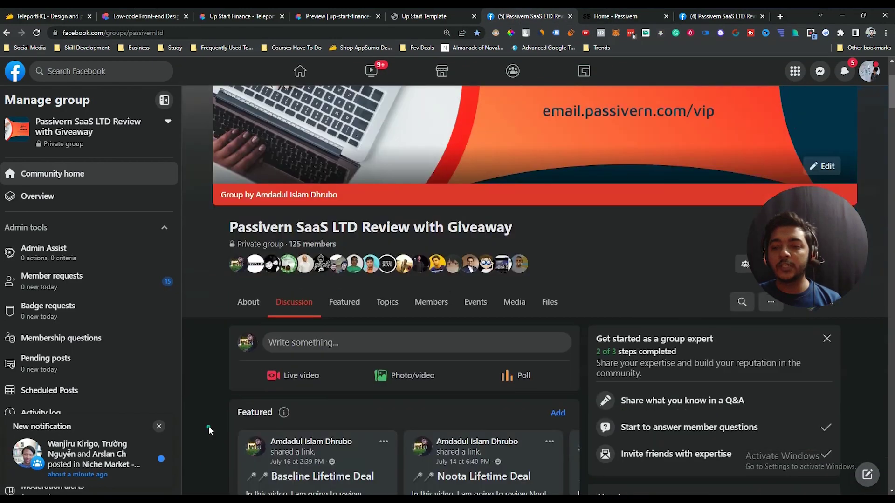
scroll(208, 426, "up", 3)
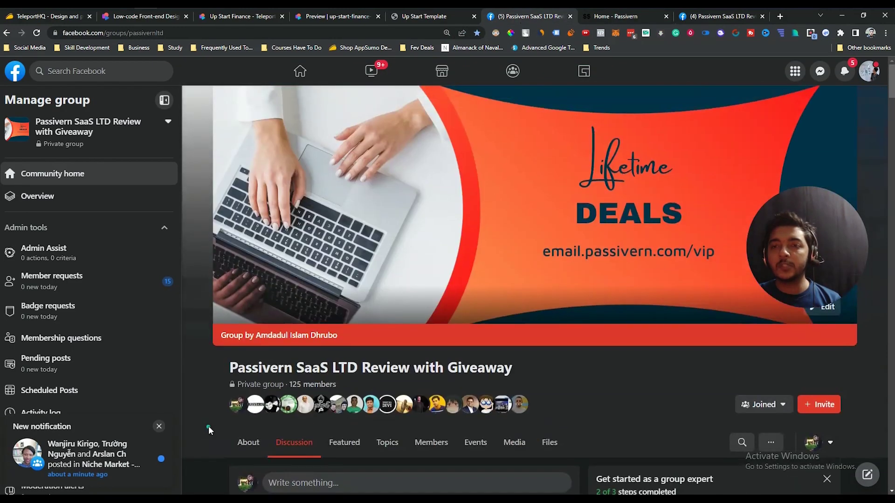
left_click(58, 16)
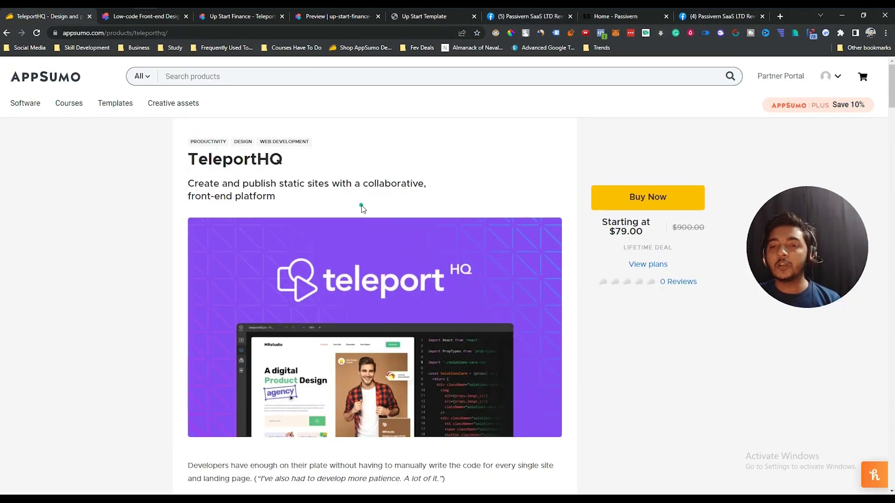